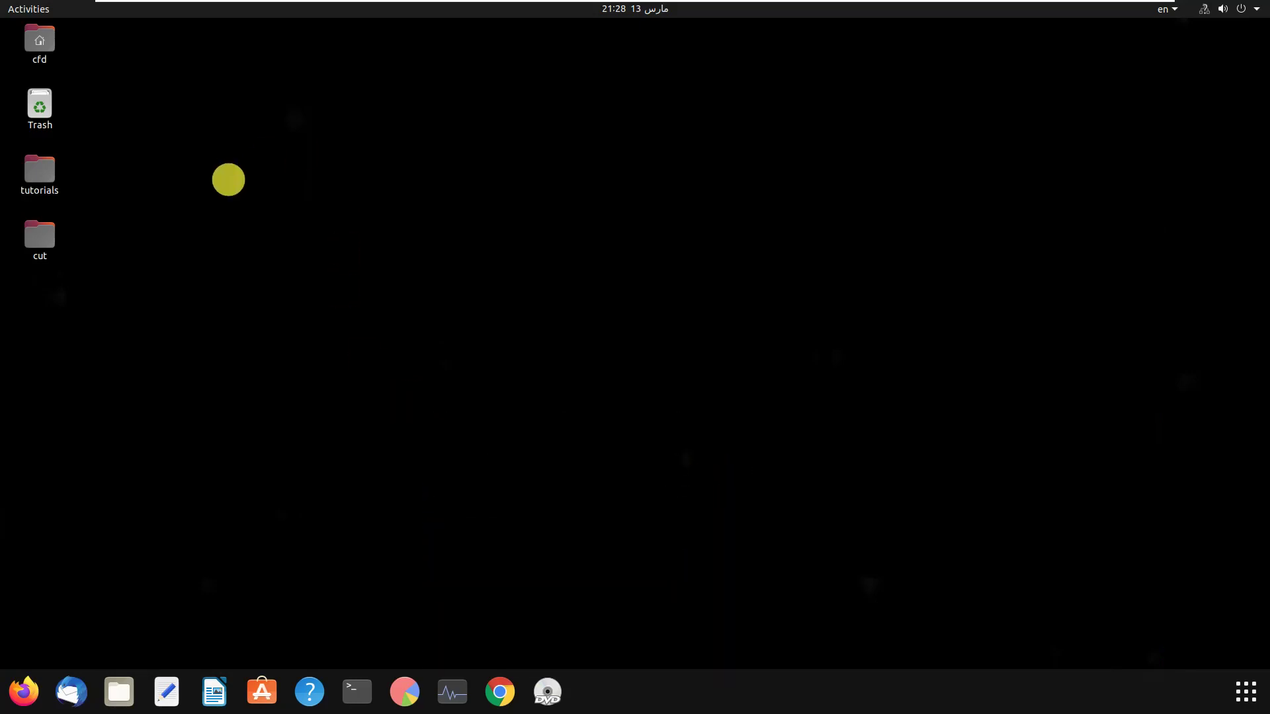
Browse into the tutorials' incompressible/simpleFoam folder.
double_click(40, 175)
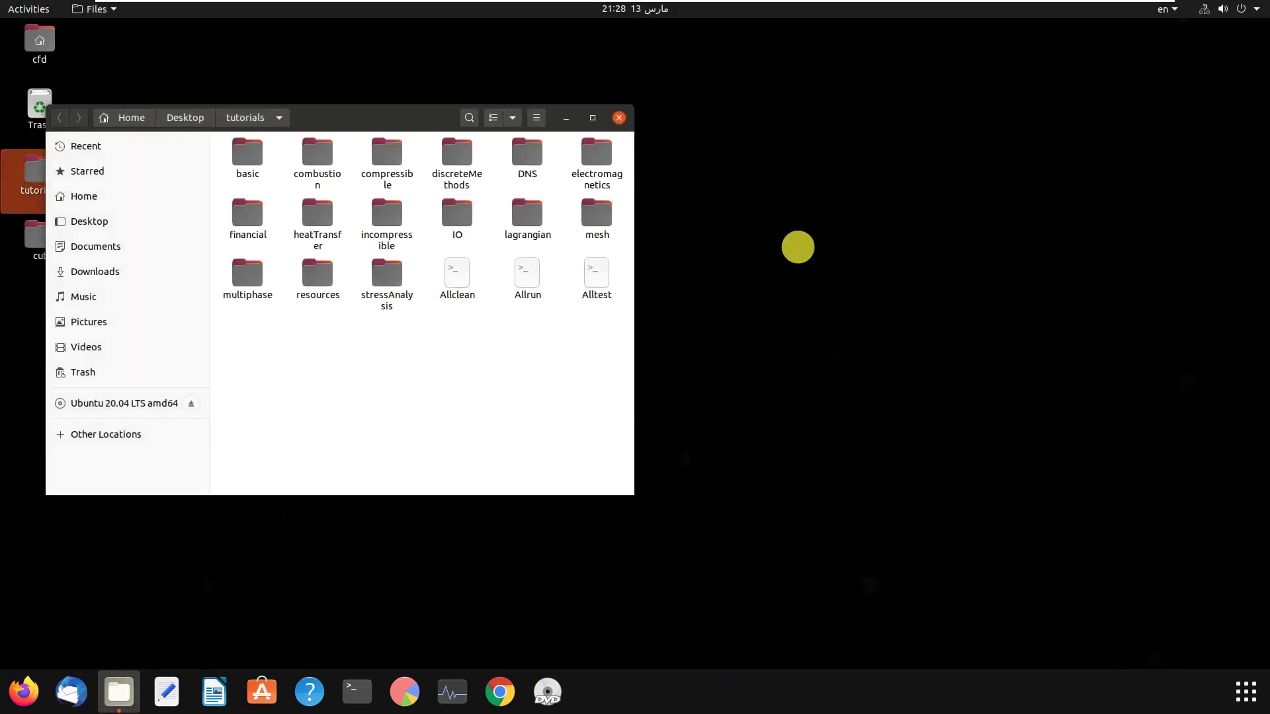
drag(337, 112, 467, 113)
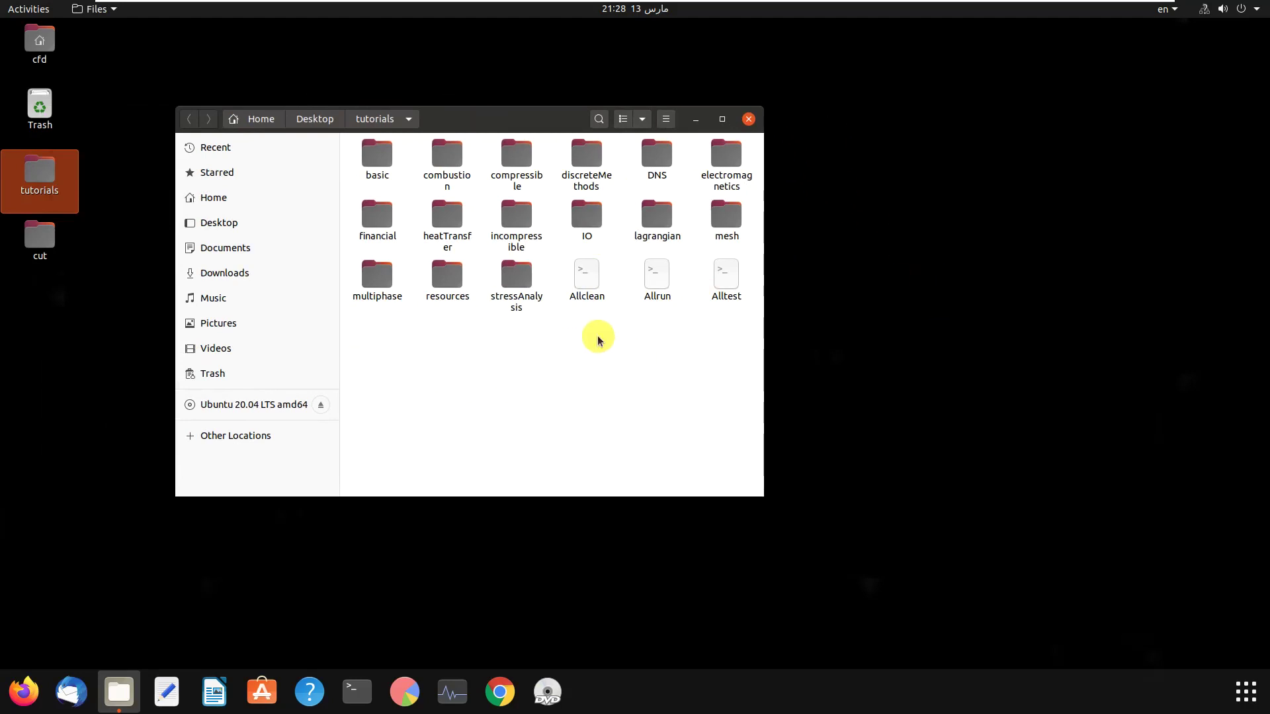
double_click(516, 221)
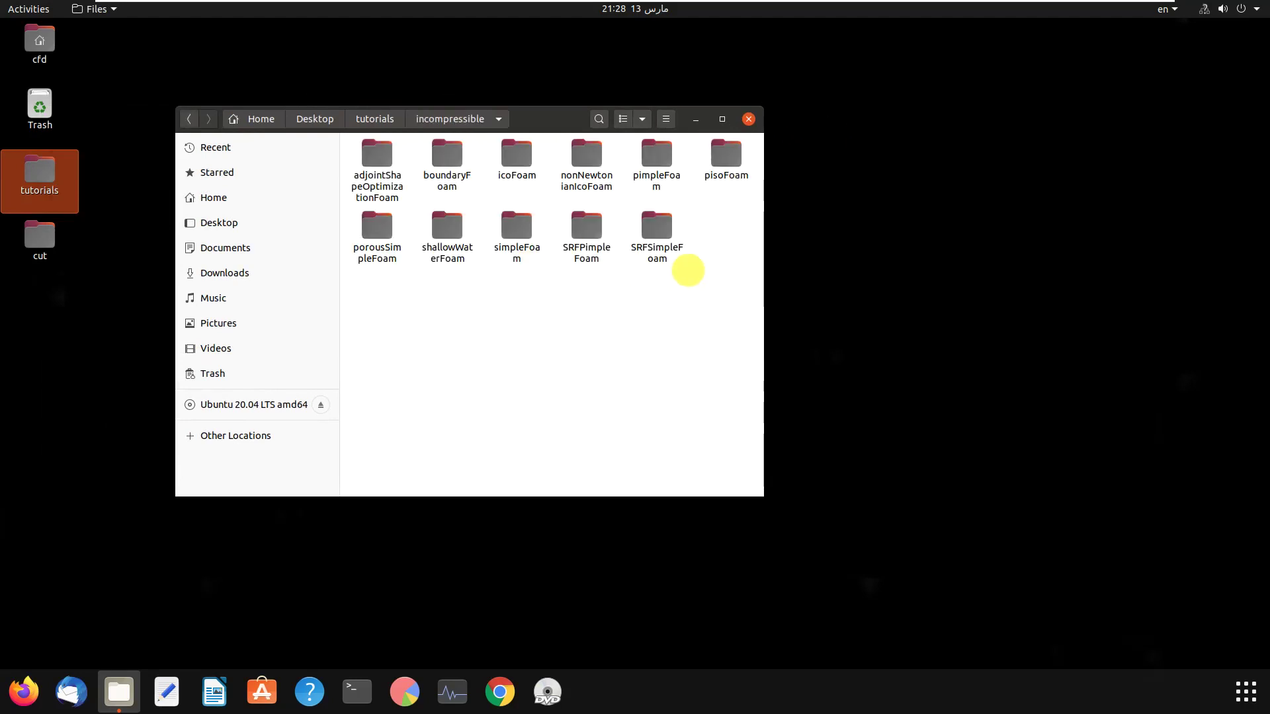
double_click(516, 231)
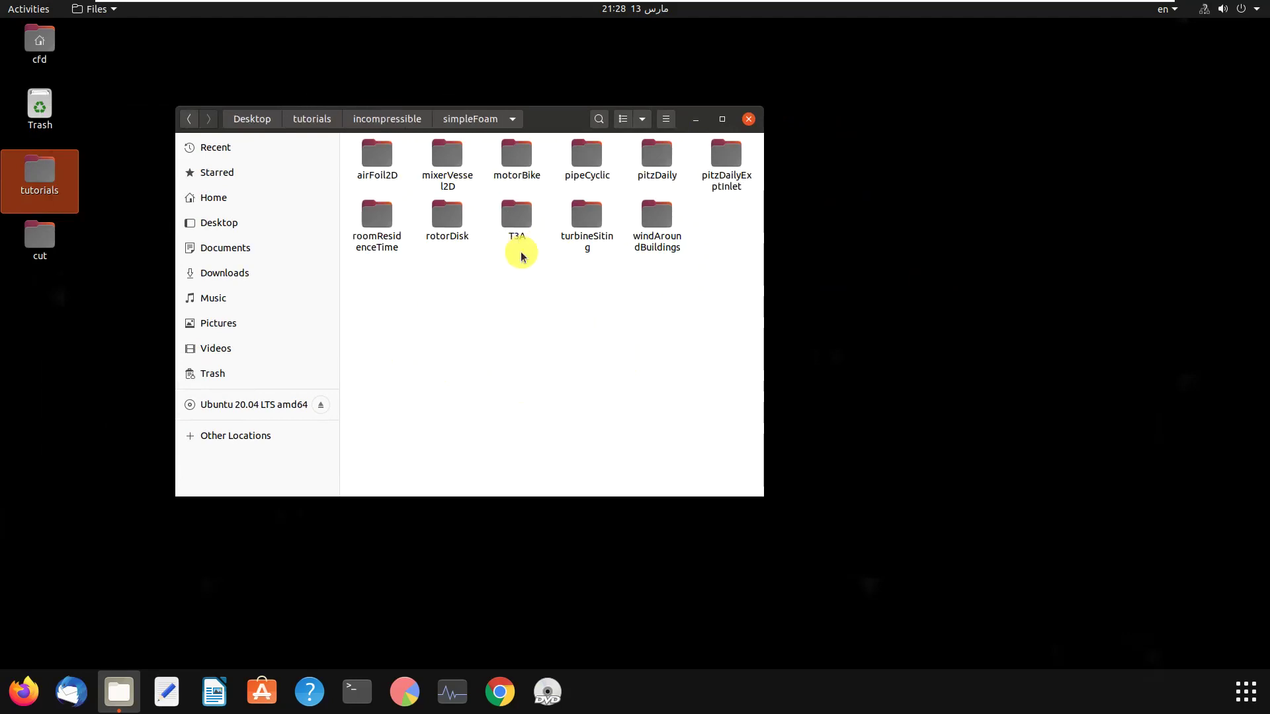
Copy the pitzDaily case folder and close the tutorials window.
click(663, 163)
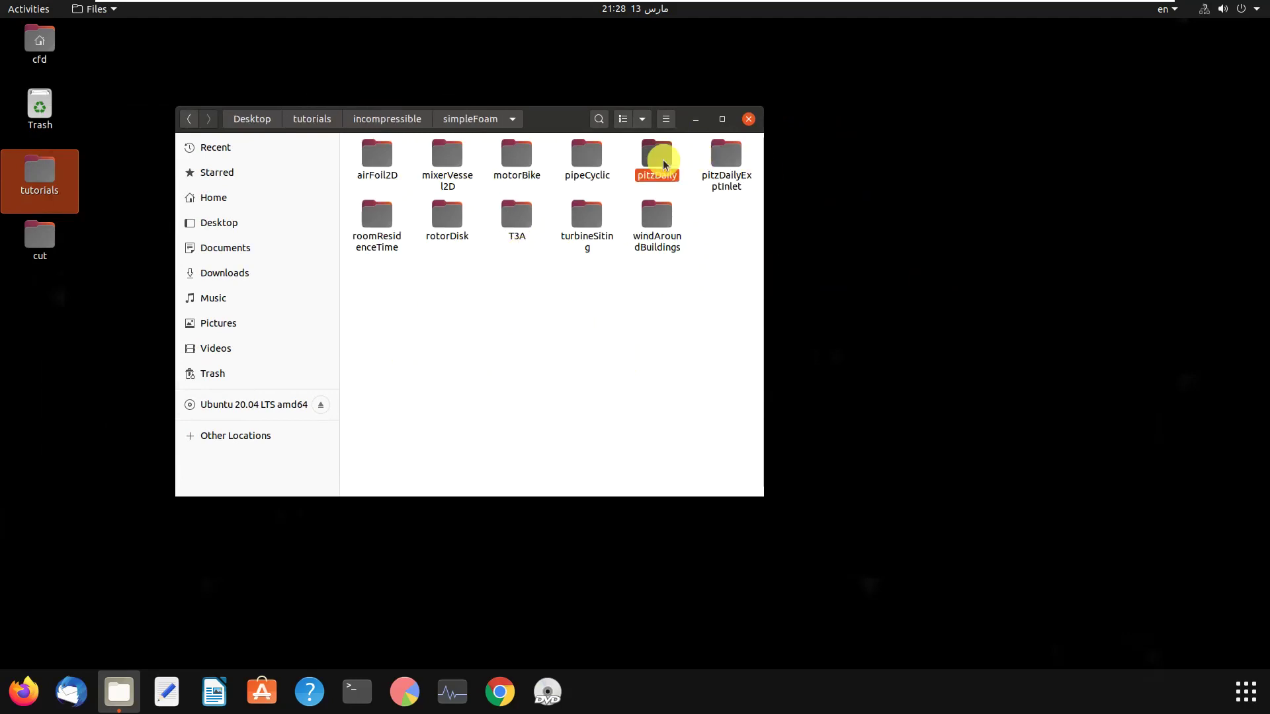
right_click(663, 164)
click(723, 258)
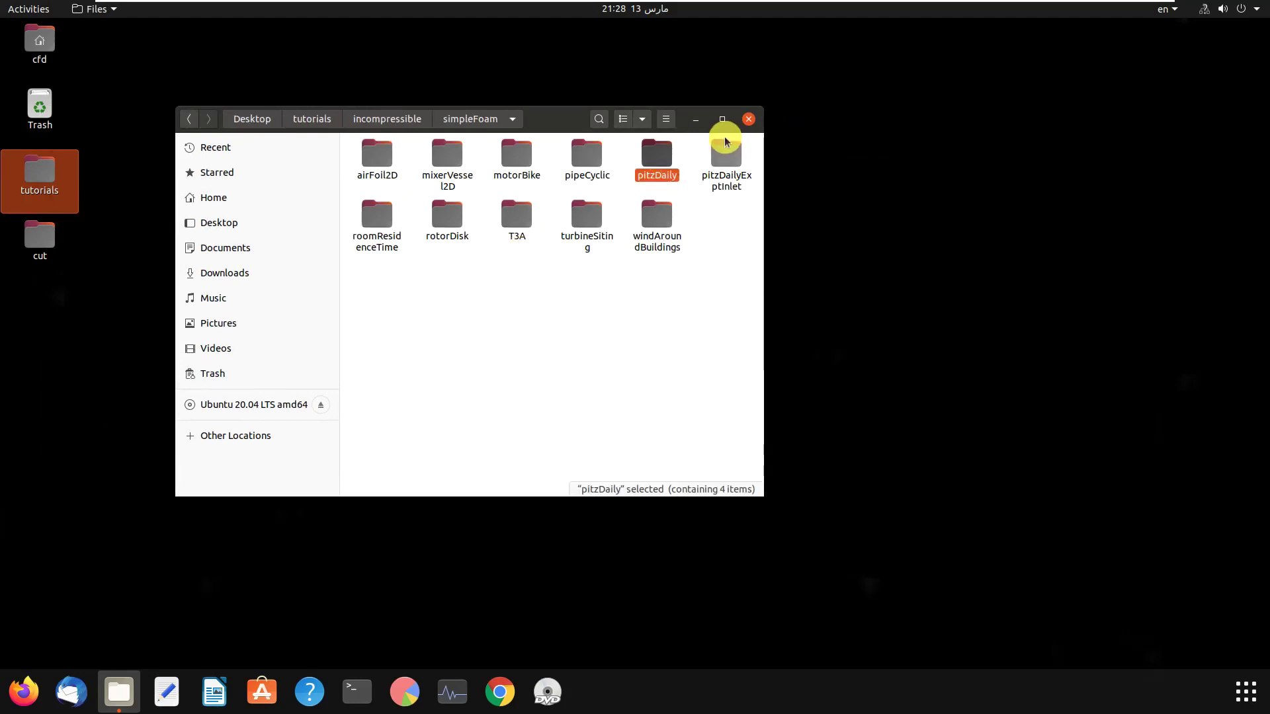
click(747, 120)
Paste the pitzDaily copy onto the desktop and open its folder.
right_click(243, 290)
click(329, 343)
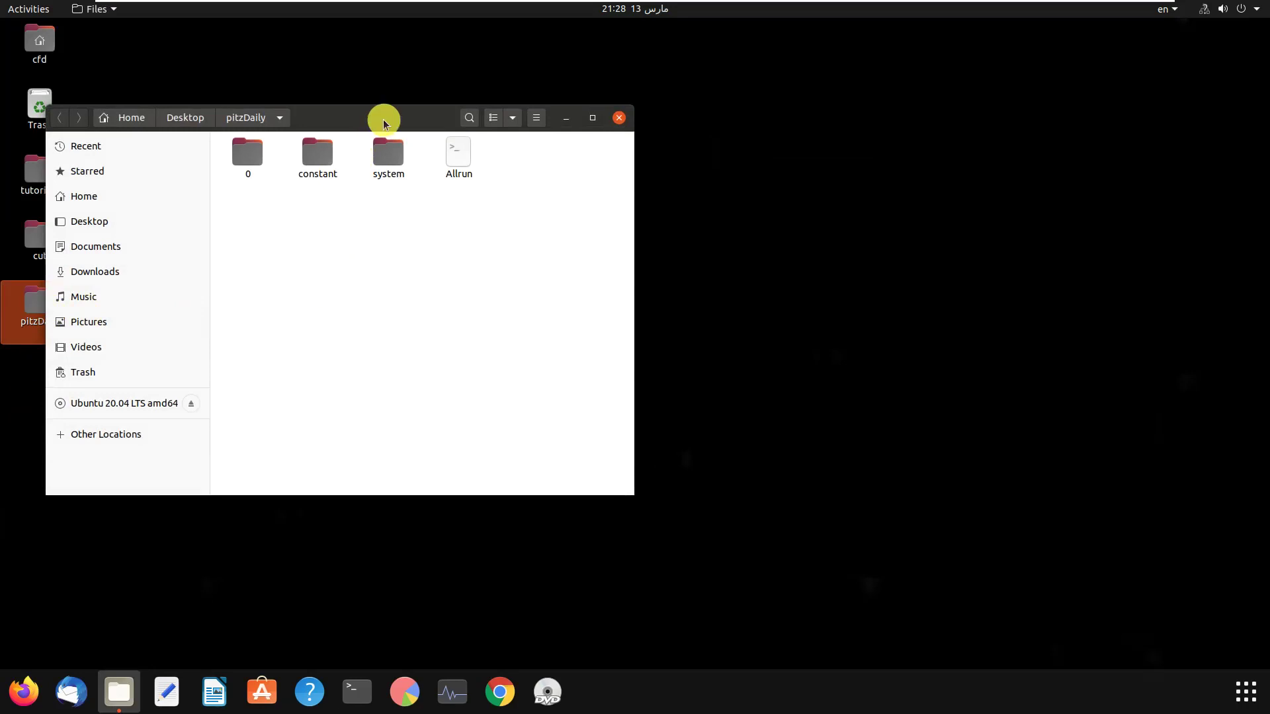
drag(383, 120, 586, 144)
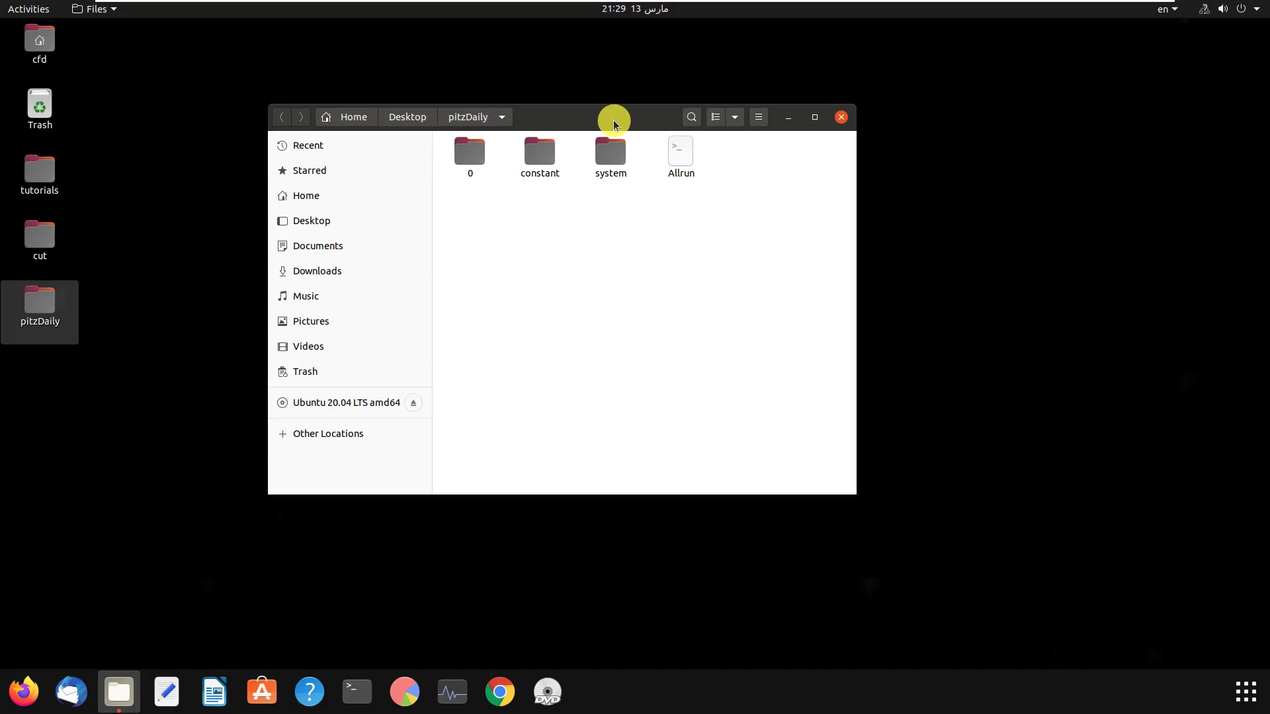
drag(613, 120, 620, 125)
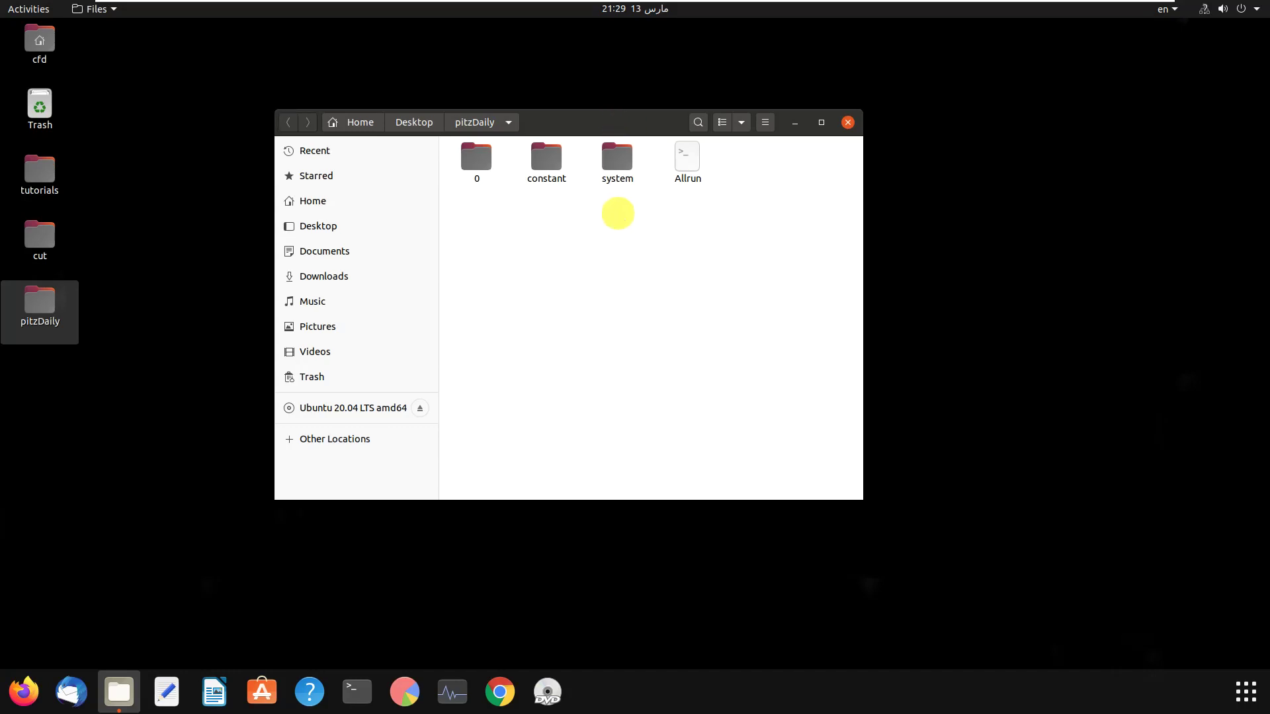
Run blockMesh from a terminal in pitzDaily, producing a 12225-cell mesh.
right_click(613, 253)
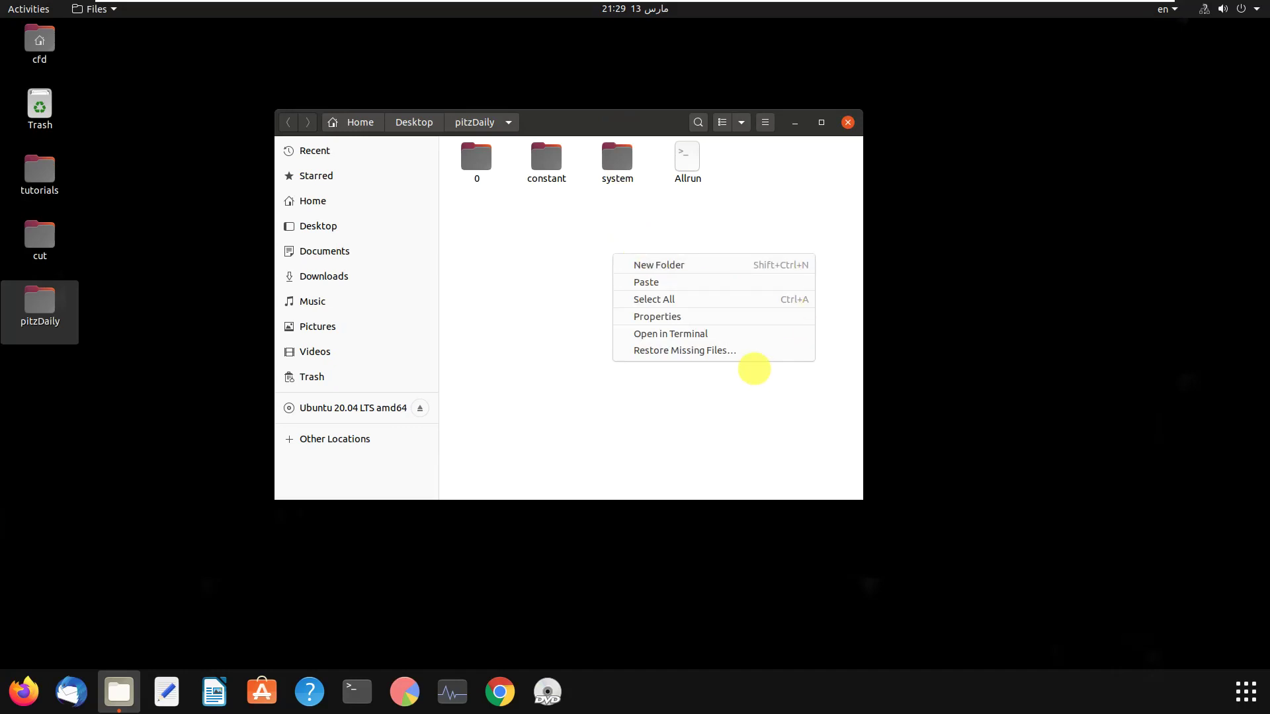
click(670, 333)
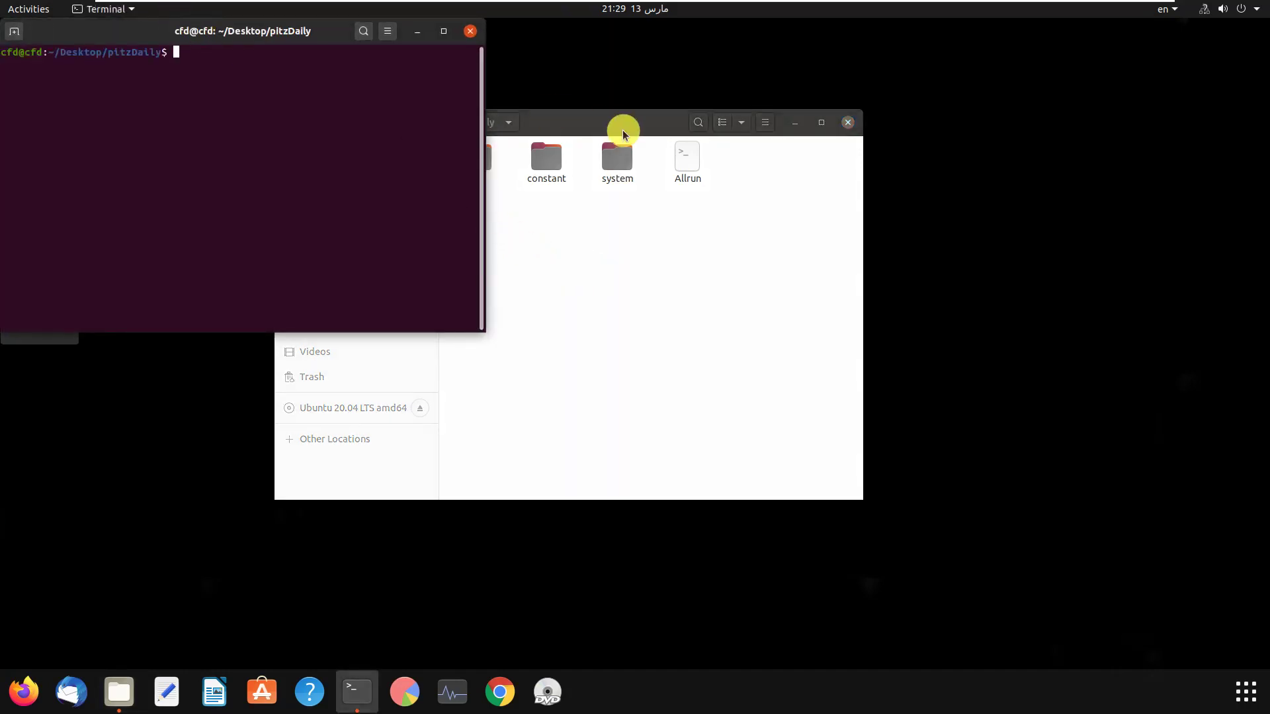
mouse_move(298, 31)
mouse_down()
mouse_move(585, 172)
mouse_move(666, 229)
mouse_up()
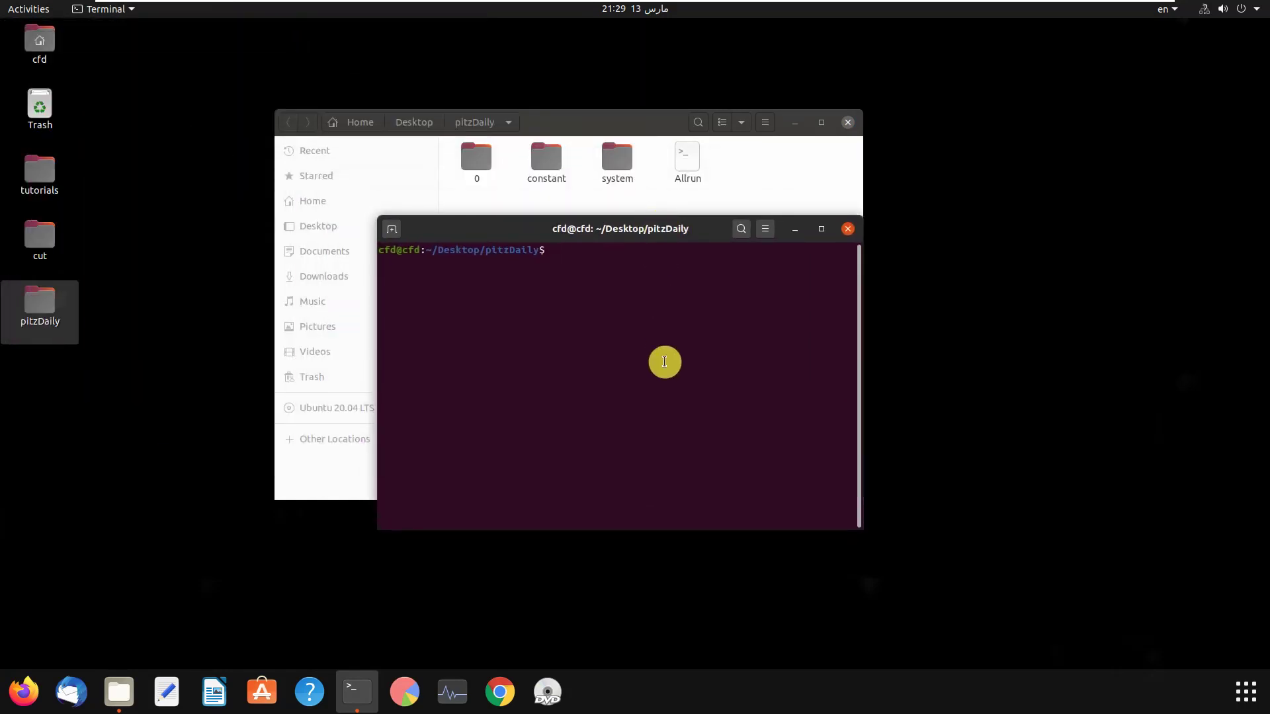
text(bloc)
text(kM)
text(esh)
key(Return)
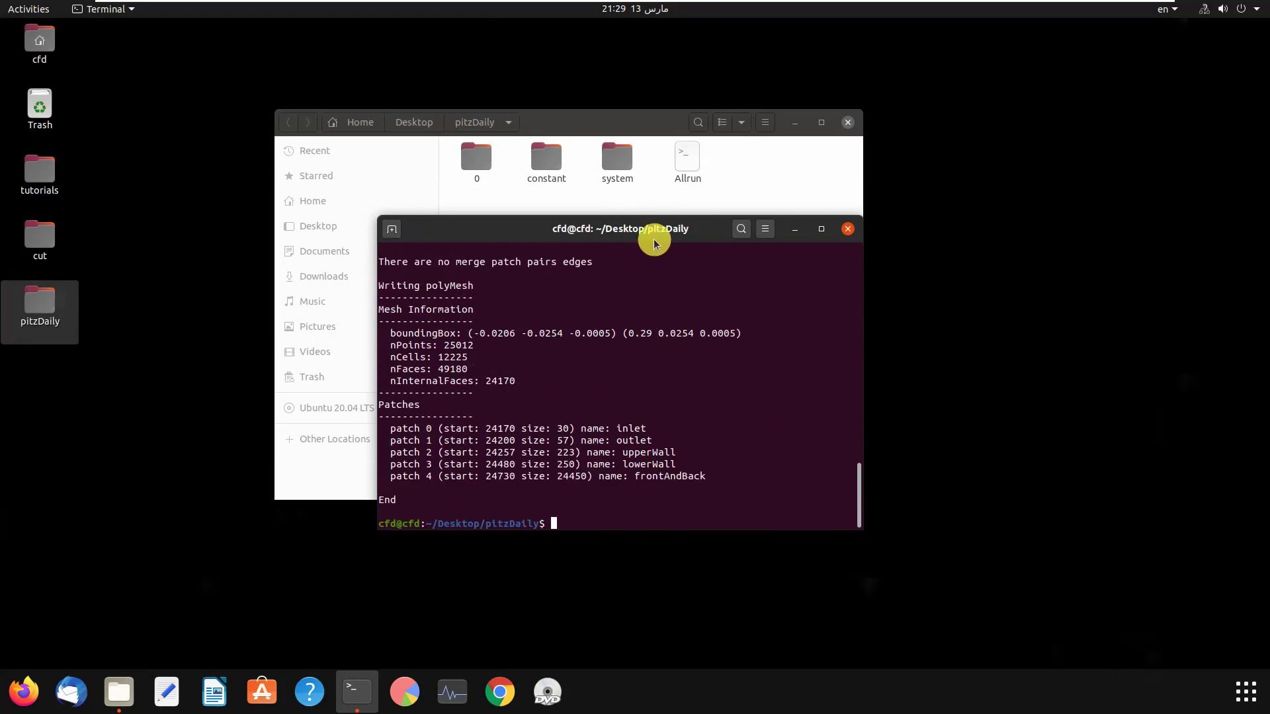
drag(655, 243, 632, 193)
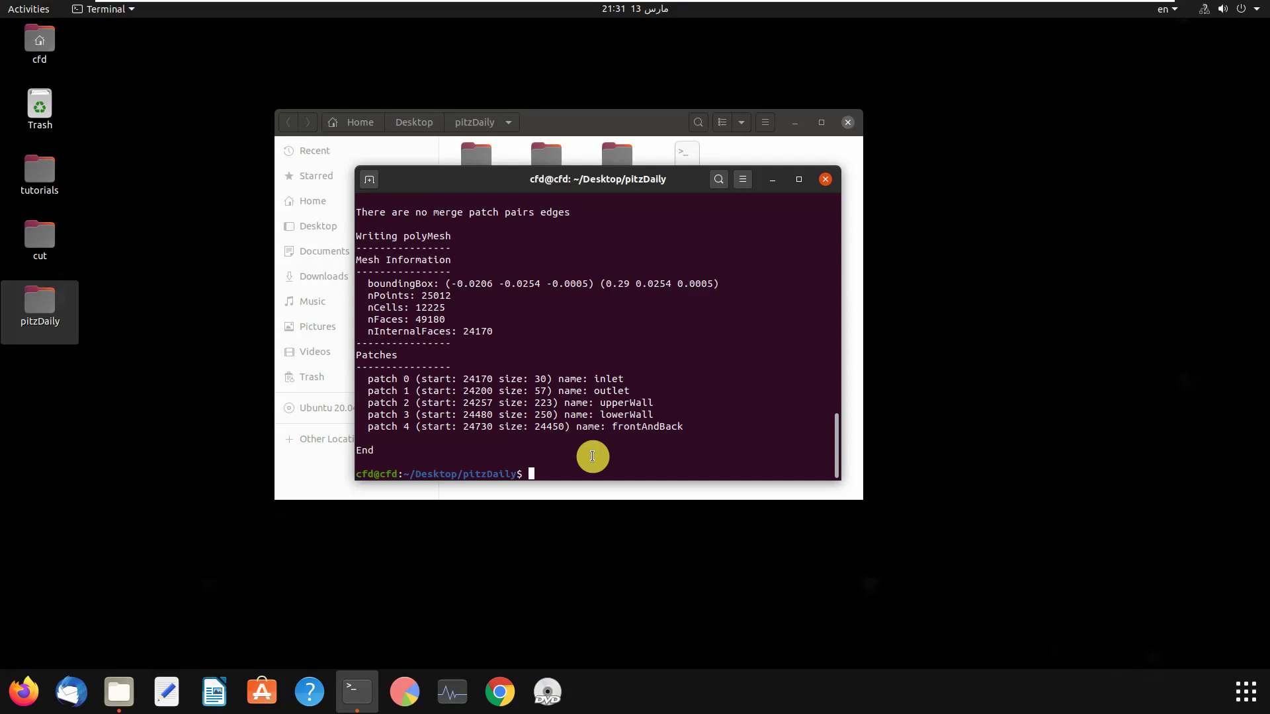
drag(591, 457, 652, 525)
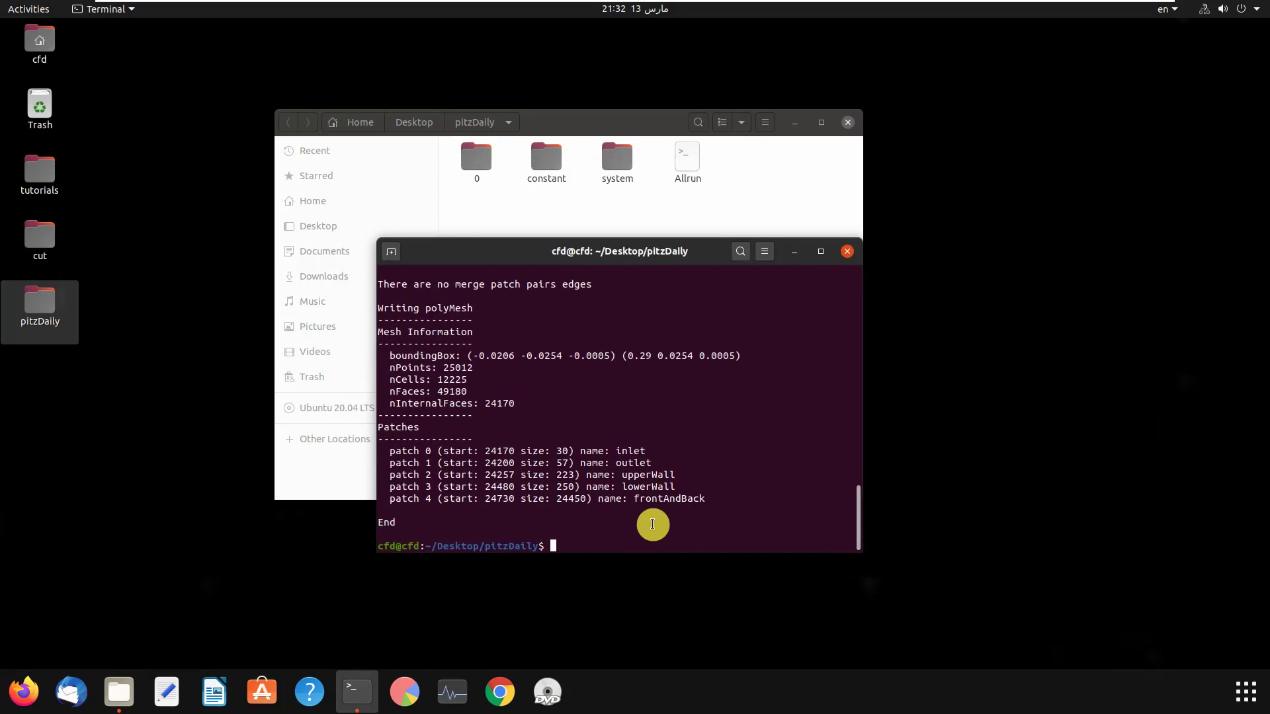
text(ico)
text(F)
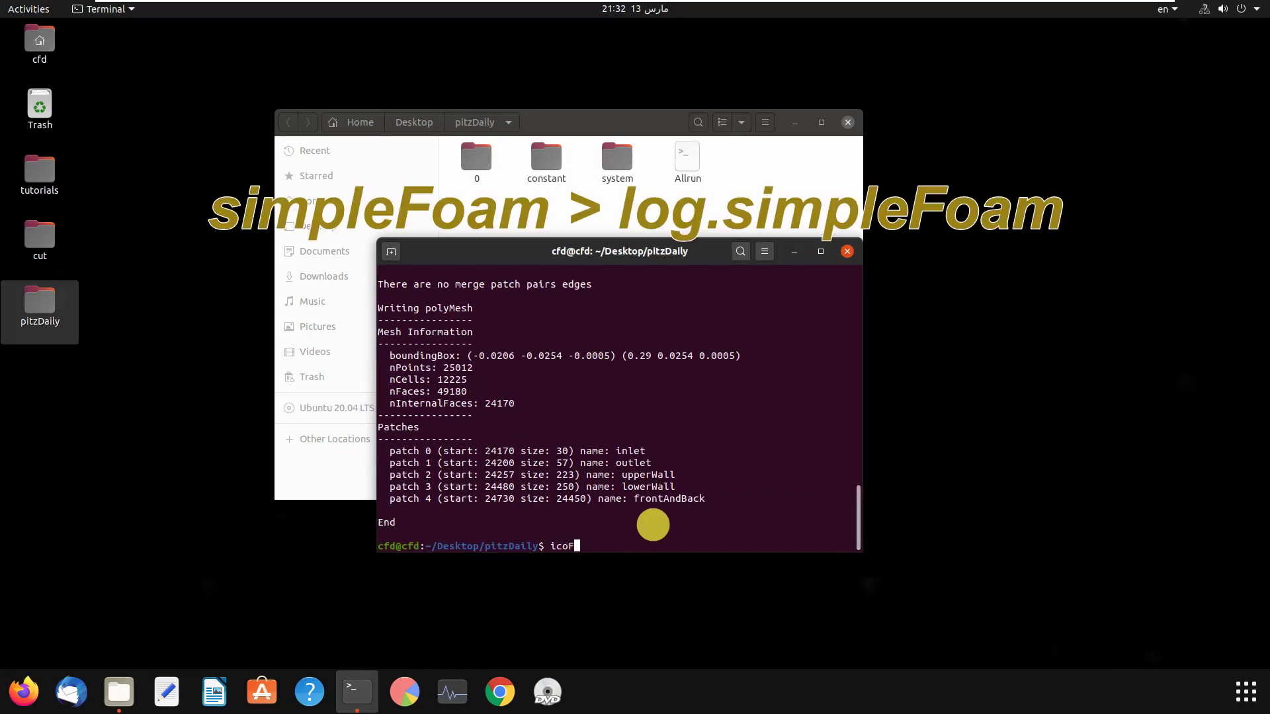
Run simpleFoam > log.simpleFoam, solving through to time 287.
key(BackSpace)
key(BackSpace)
key(BackSpace)
text(s)
text(imple)
text(Foam)
text( >)
text( log.s)
text(imple)
text(Foam)
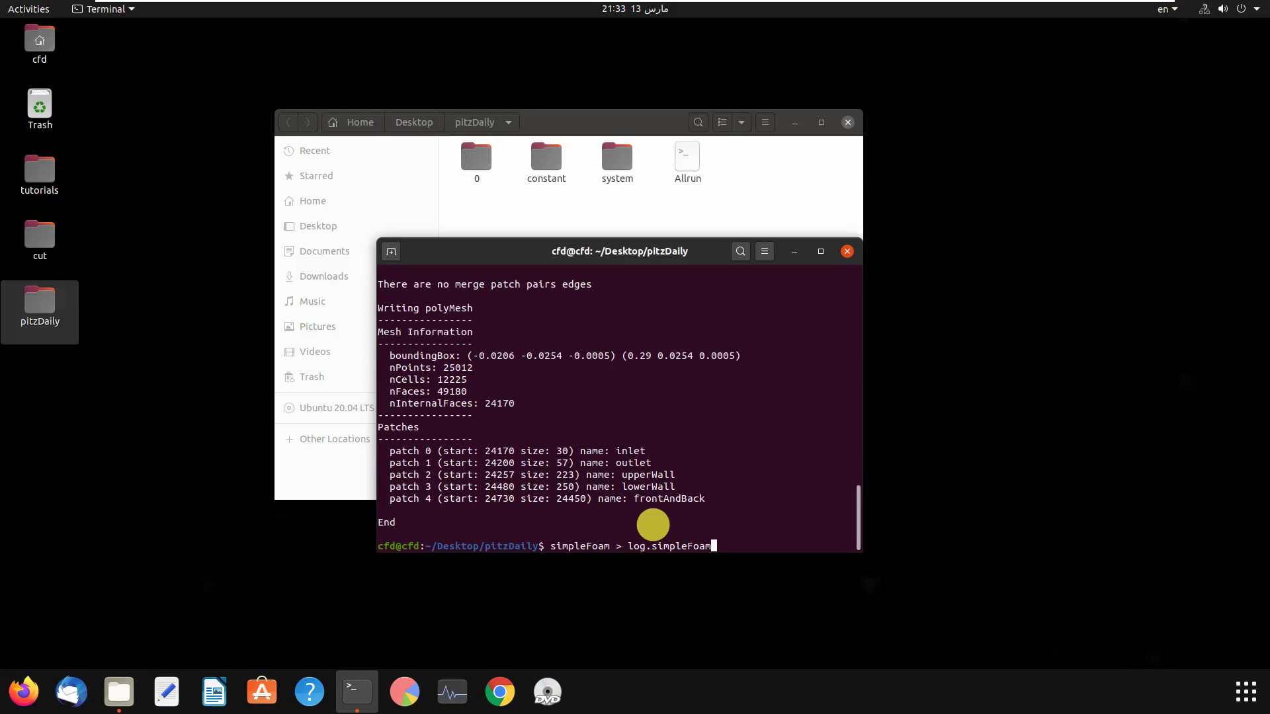
key(Return)
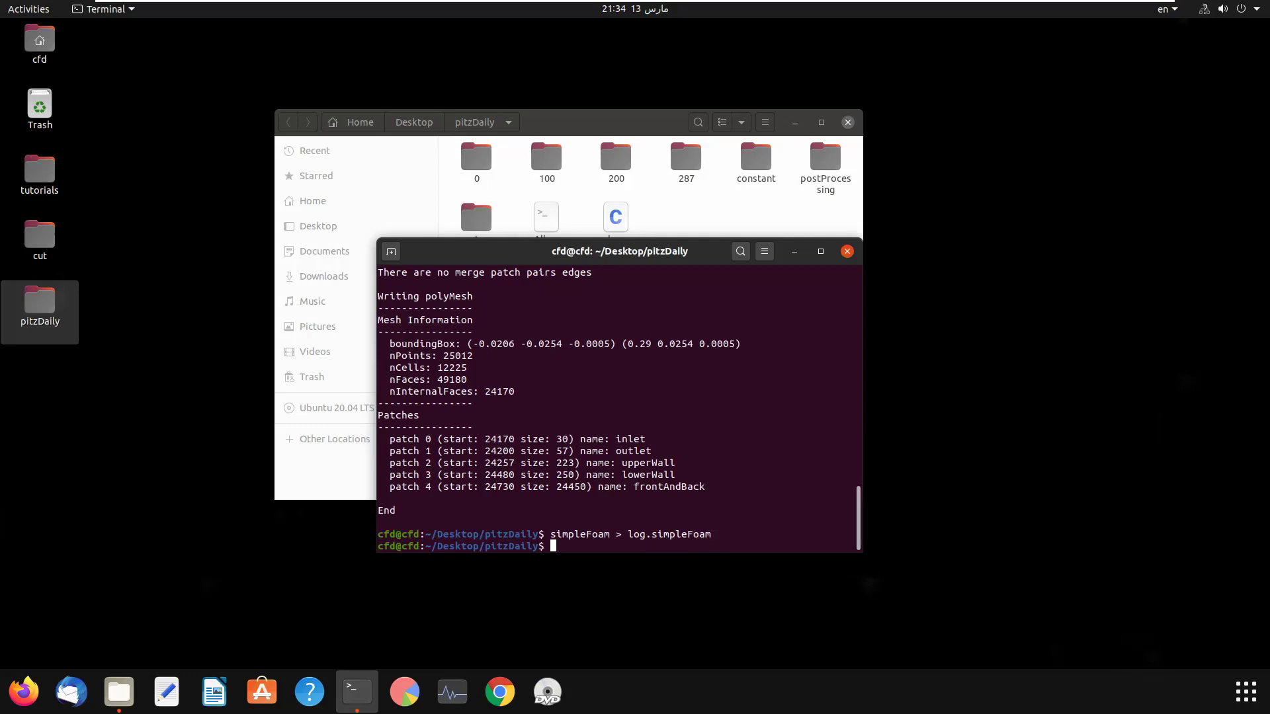
Read the solver residuals in log.simpleFoam in Text Editor, then close it.
drag(713, 251, 712, 295)
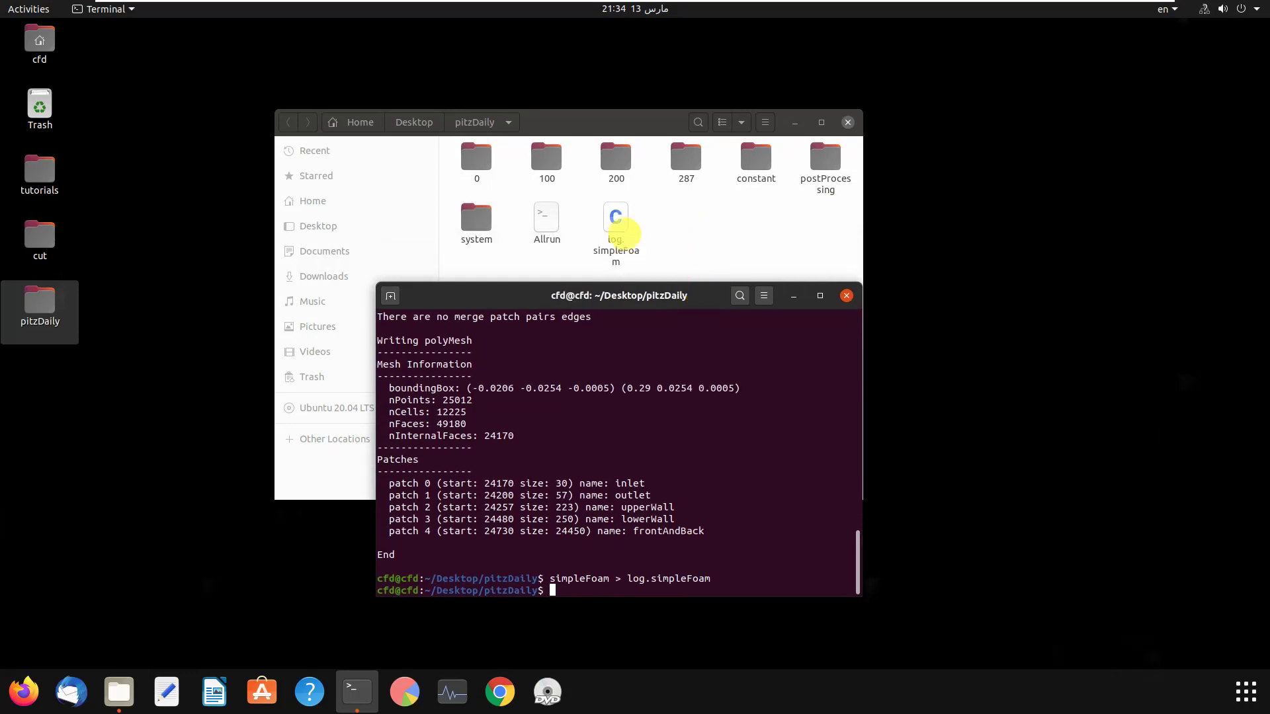
click(615, 228)
double_click(615, 228)
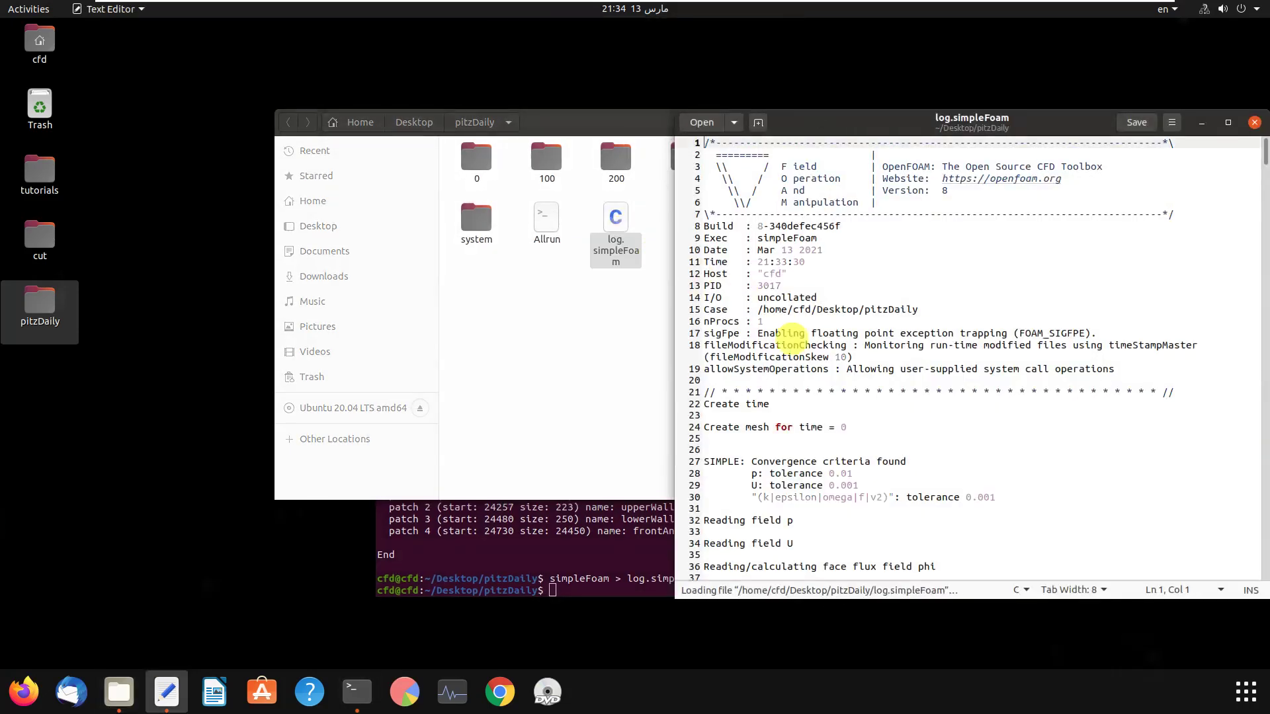
scroll(948, 411, down, 10)
scroll(948, 411, down, 8)
scroll(948, 410, down, 5)
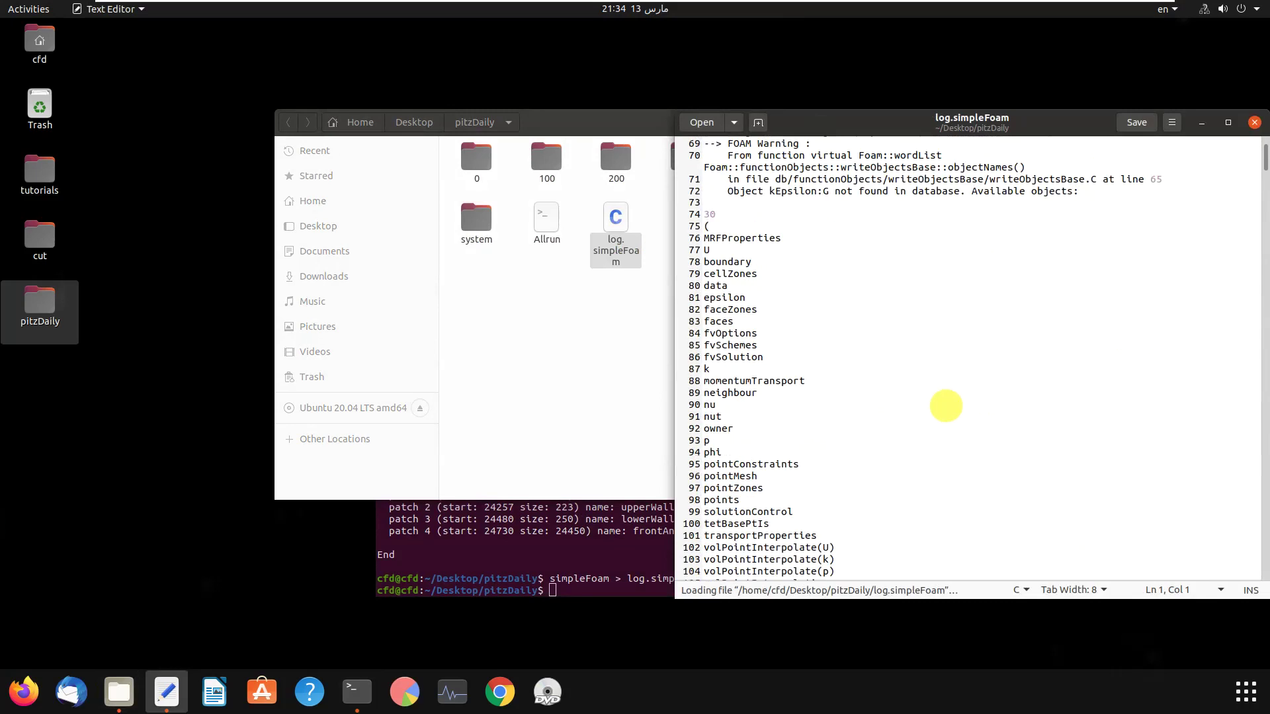
scroll(949, 411, down, 5)
scroll(948, 410, down, 3)
scroll(948, 411, down, 5)
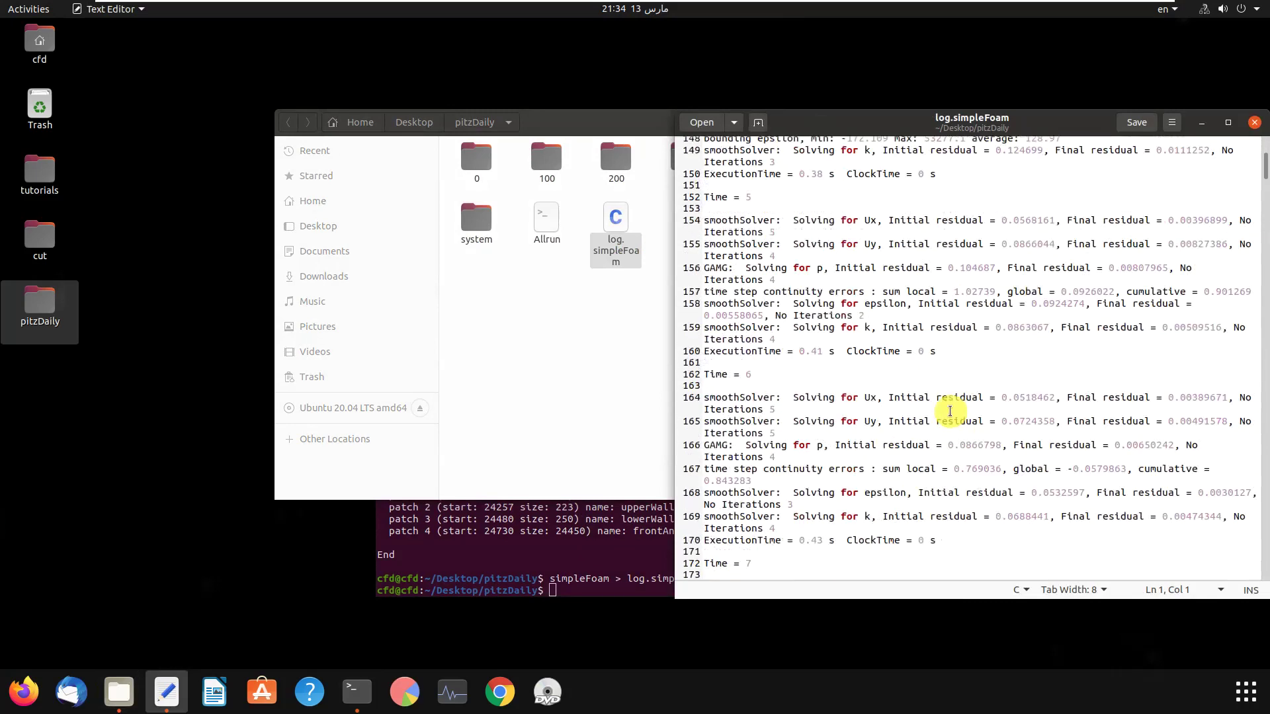
scroll(948, 411, down, 5)
scroll(948, 411, down, 3)
click(1252, 123)
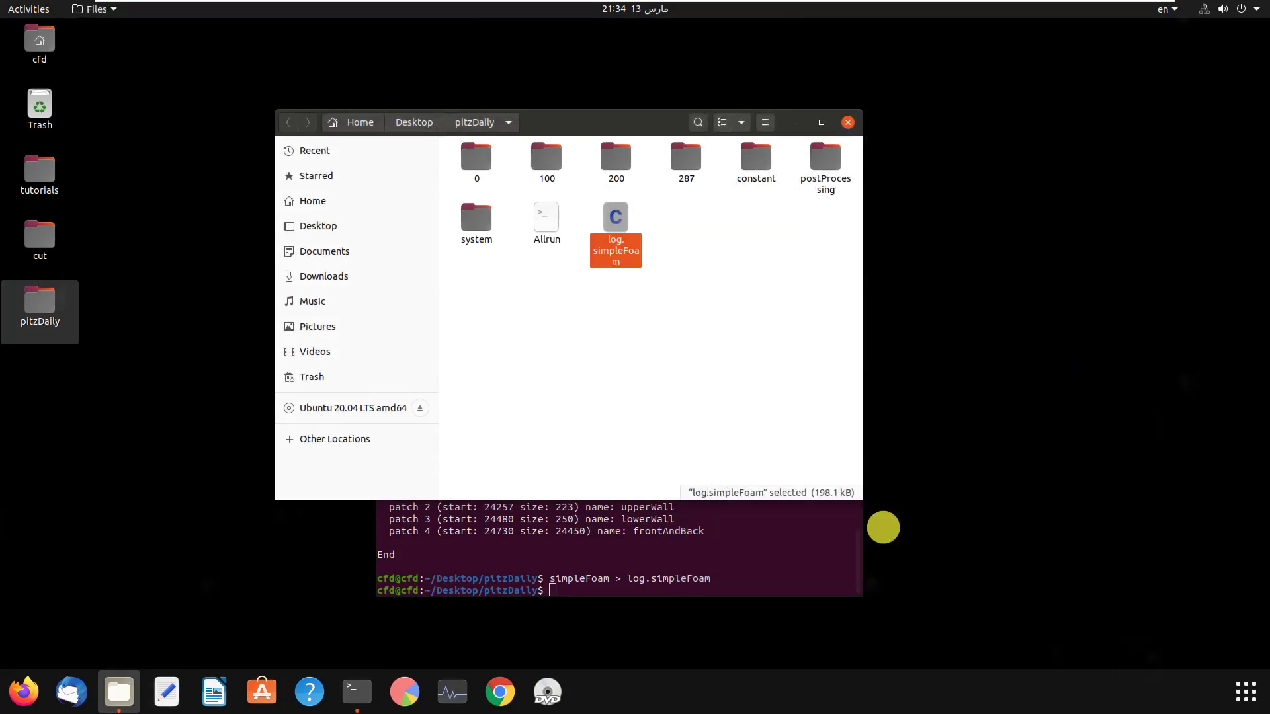
click(883, 526)
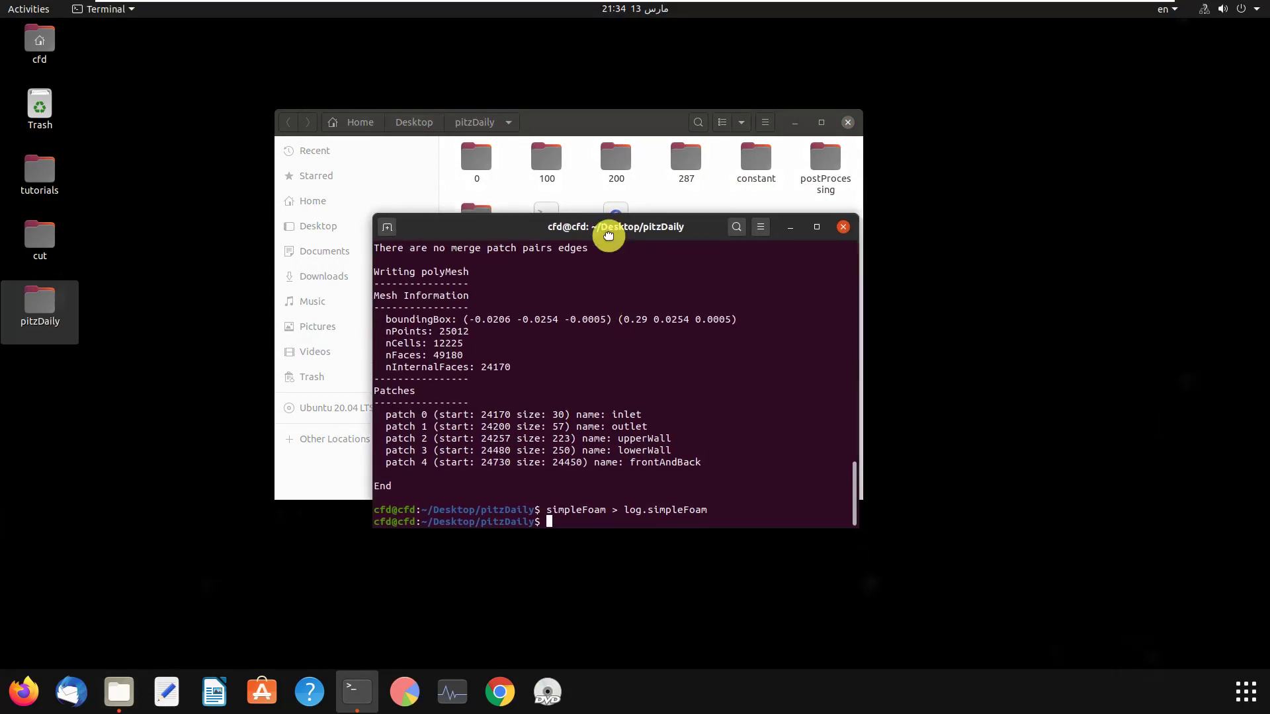
Run pyFoamPlotWatcher.py log.simpleFoam to plot residuals and bounded epsilon.
drag(611, 298, 592, 173)
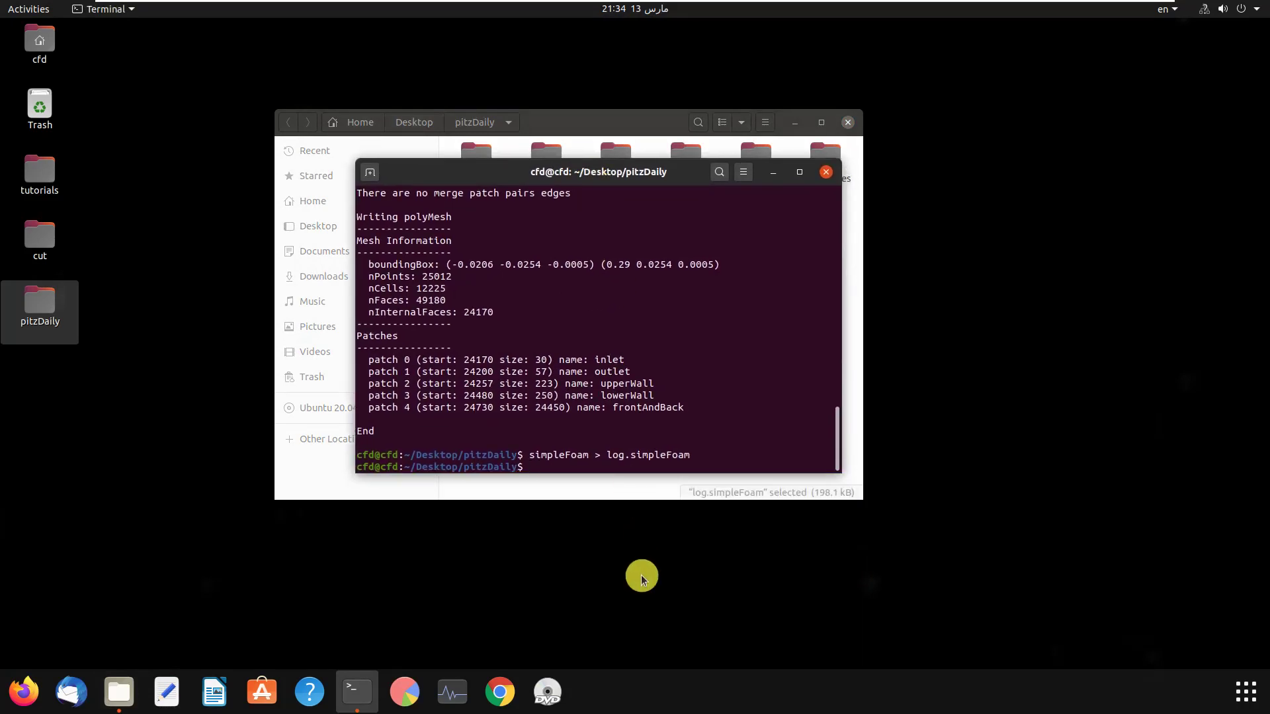
text(p)
text(y)
text(FoamP)
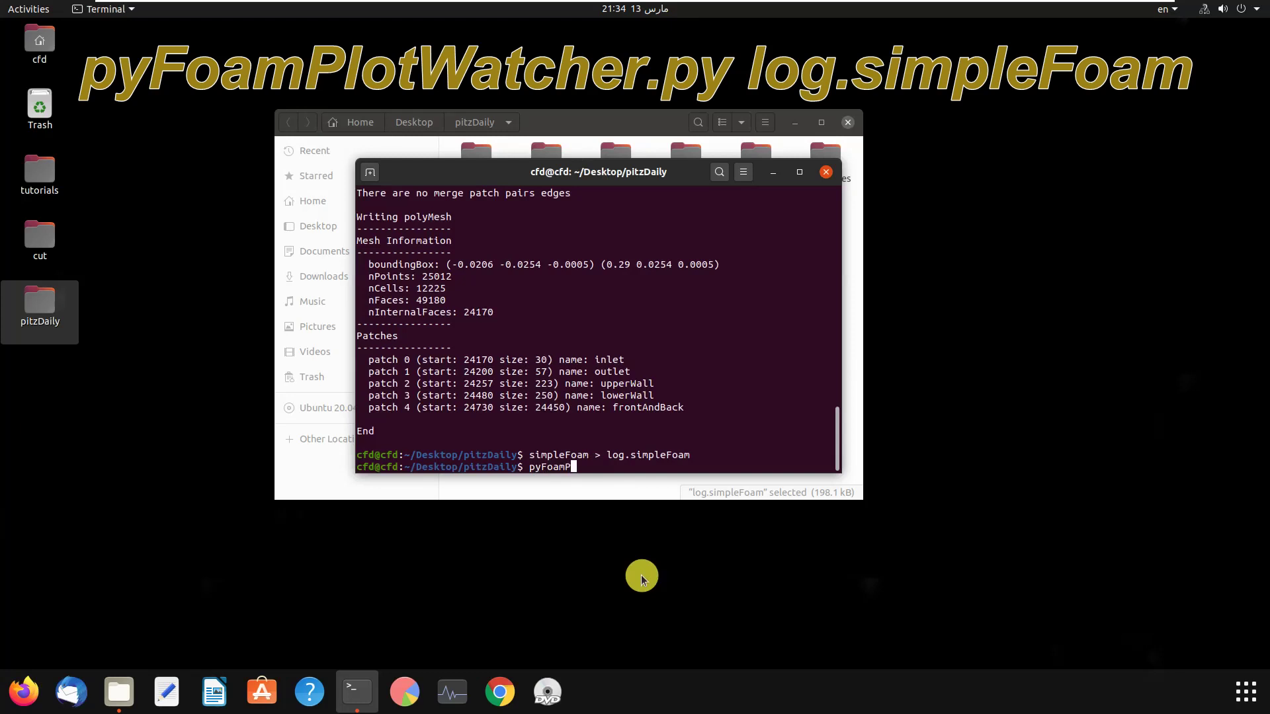
text(lot)
text(Wha)
key(BackSpace)
key(BackSpace)
text(a)
key(Tab)
text(log)
text(.)
text(sim)
key(Tab)
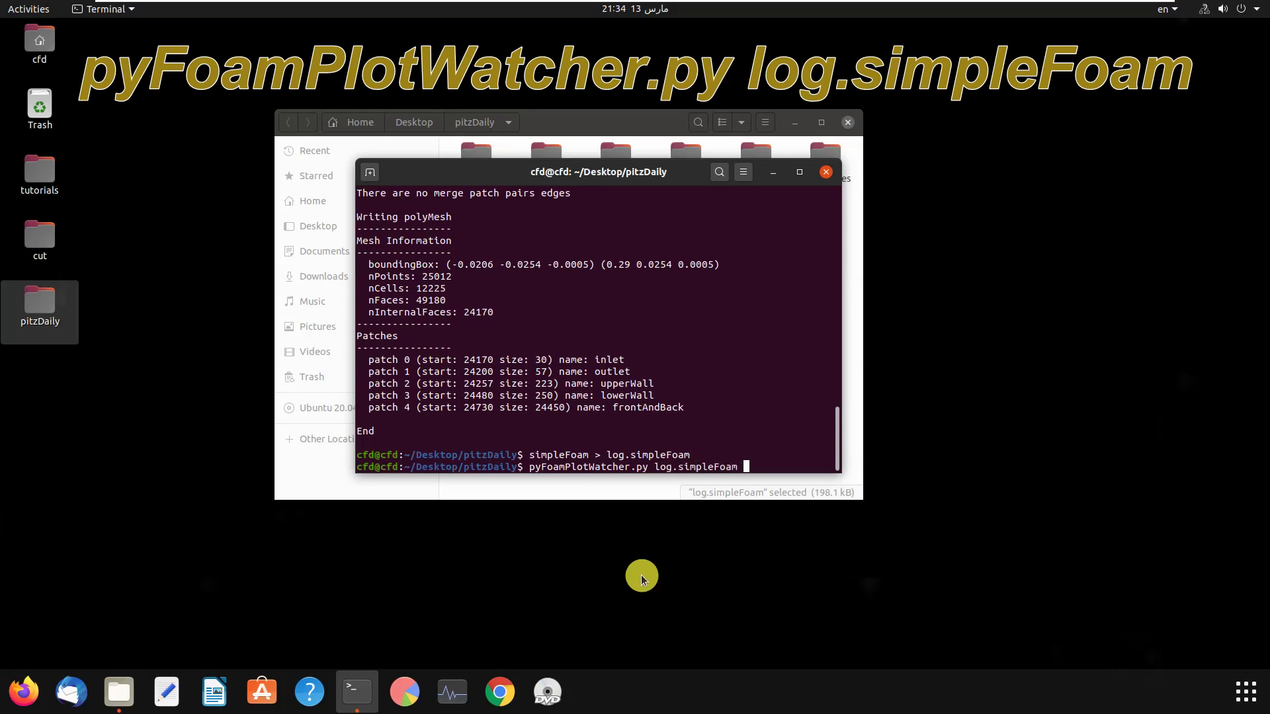
key(Return)
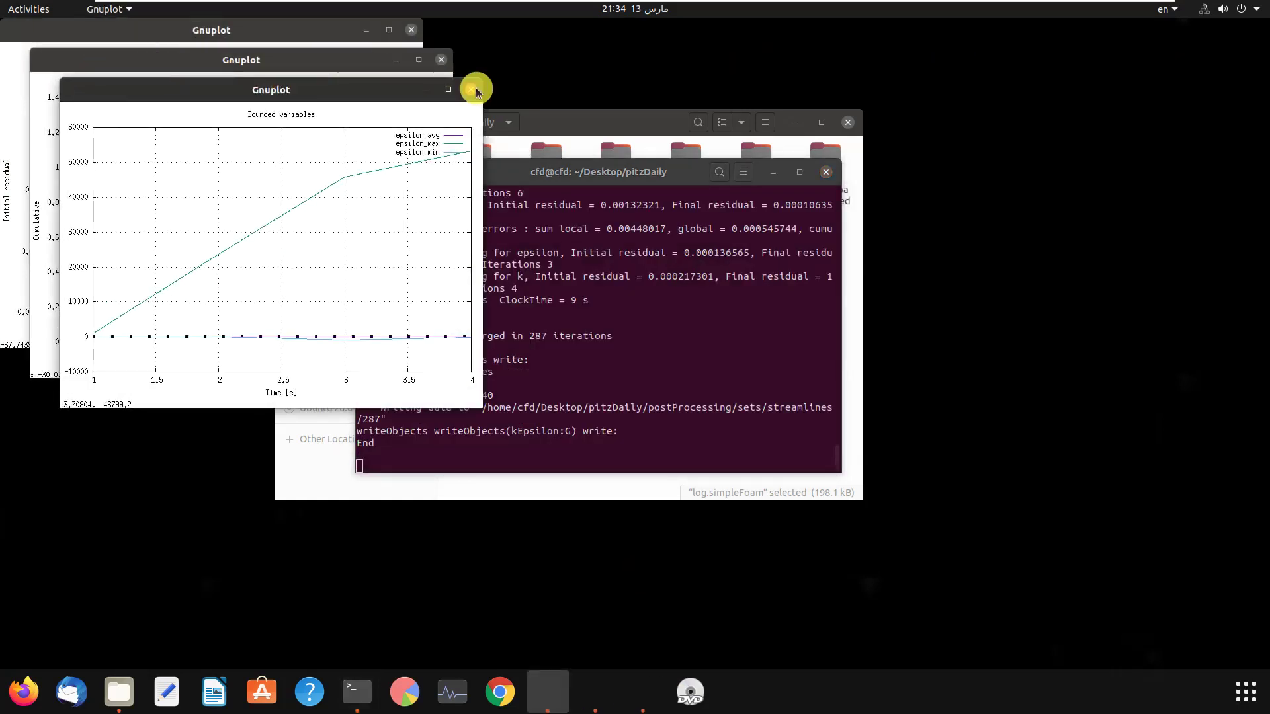
Close the Bounded variables, Continuity and Residuals plots and clear the terminal with Ctrl+L.
click(473, 92)
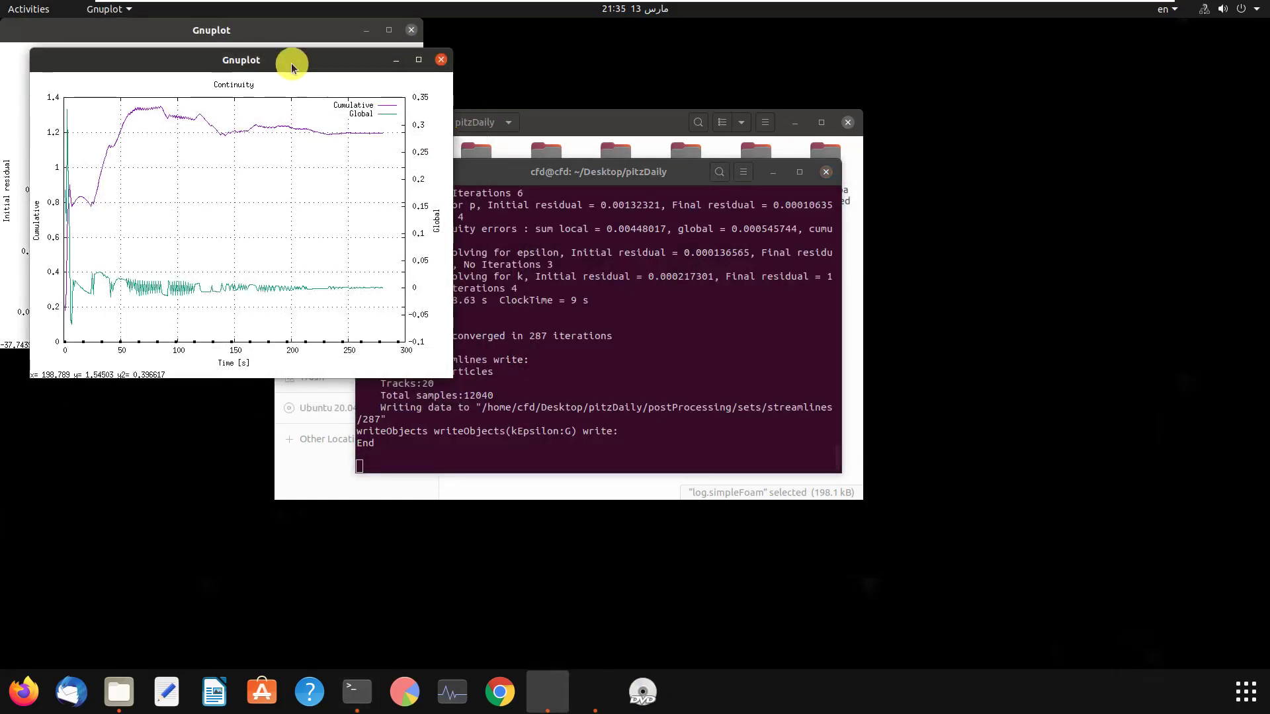
mouse_move(297, 62)
mouse_down()
mouse_move(375, 137)
mouse_move(515, 131)
mouse_up()
drag(278, 30, 278, 110)
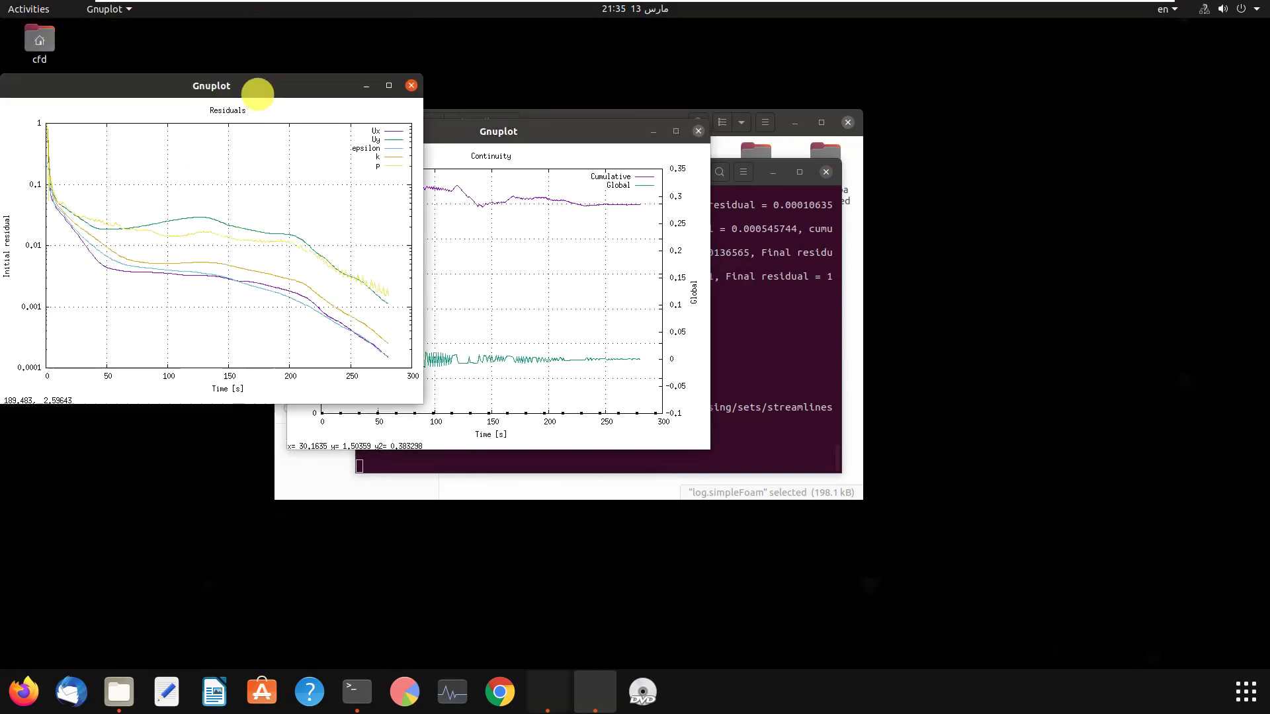
click(697, 131)
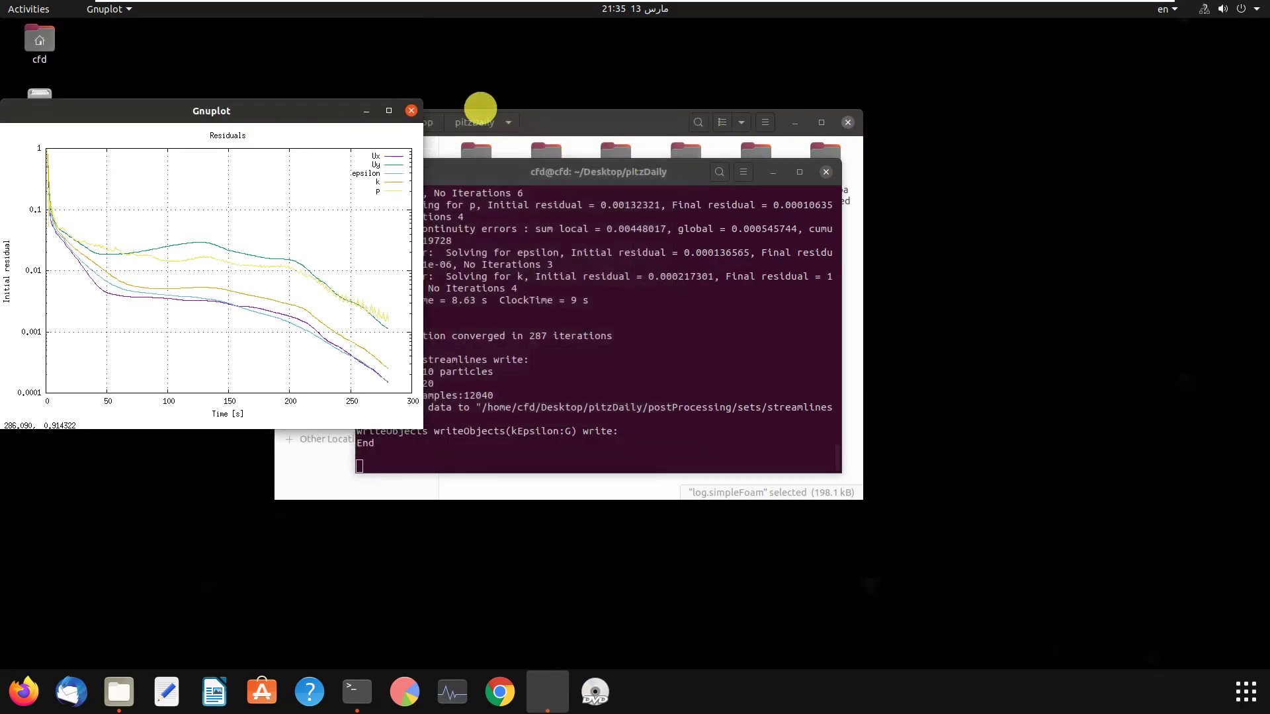
click(411, 110)
key(ctrl+l)
drag(598, 172, 640, 336)
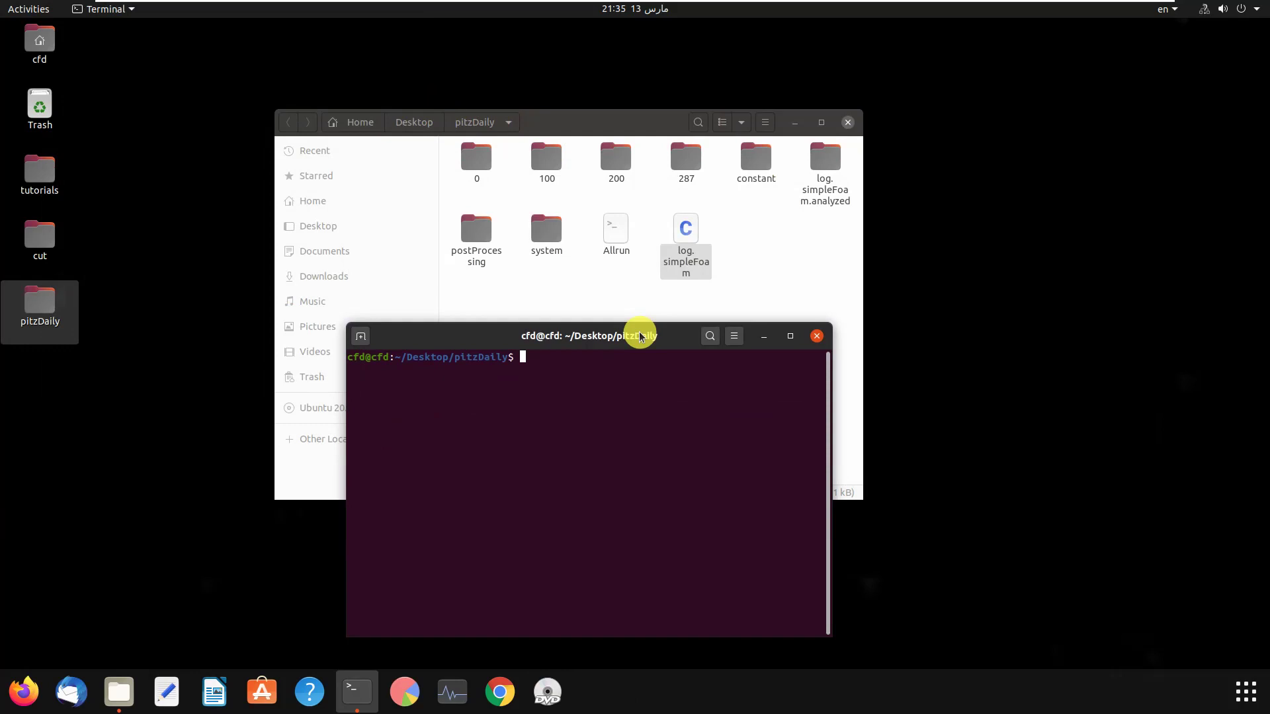
Delete the log.simpleFoam file from the pitzDaily case.
click(566, 284)
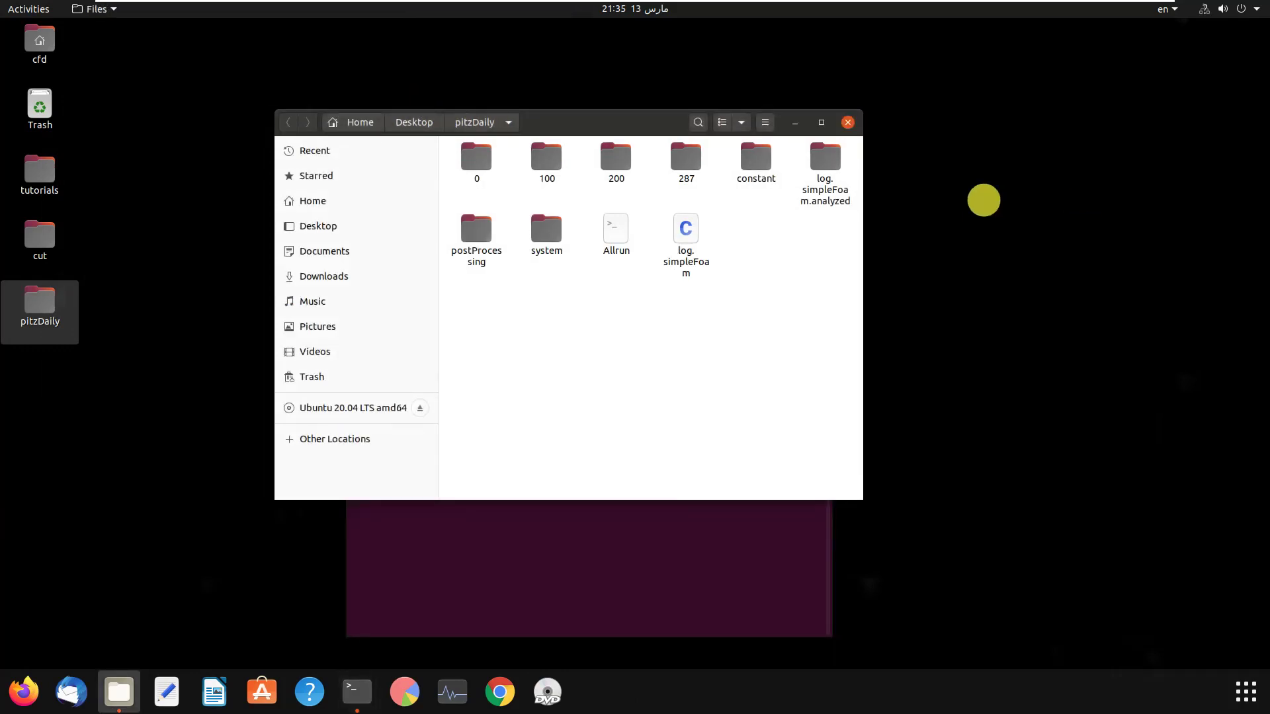
click(695, 232)
key(Delete)
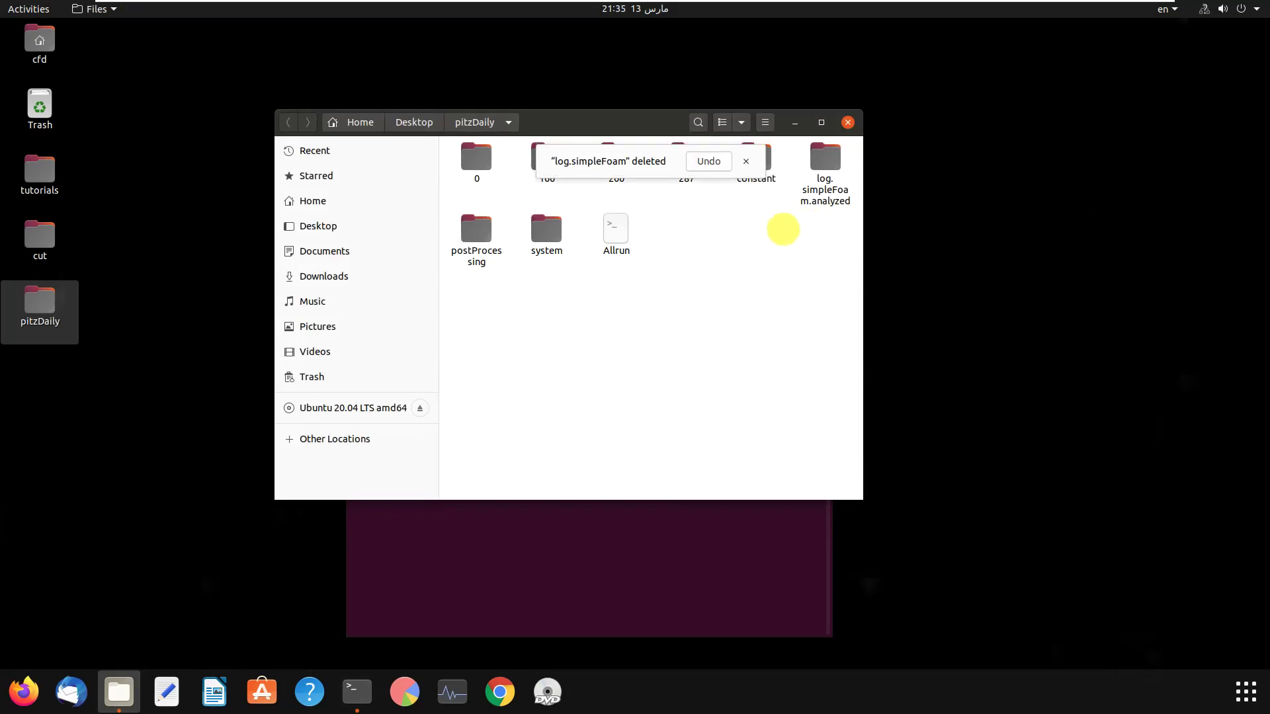
click(756, 149)
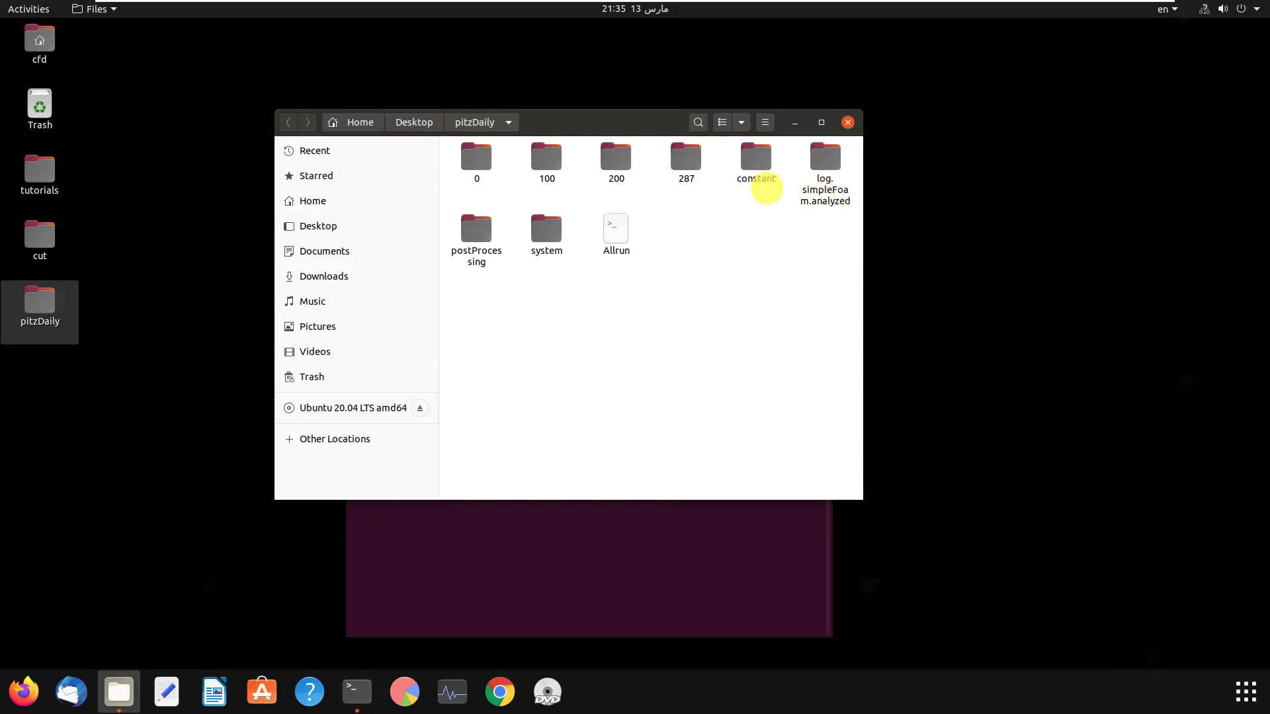
Trash the 100, 200, 287, log.simpleFoam.analyzed and postProcessing folders.
click(547, 163)
shift+click(685, 164)
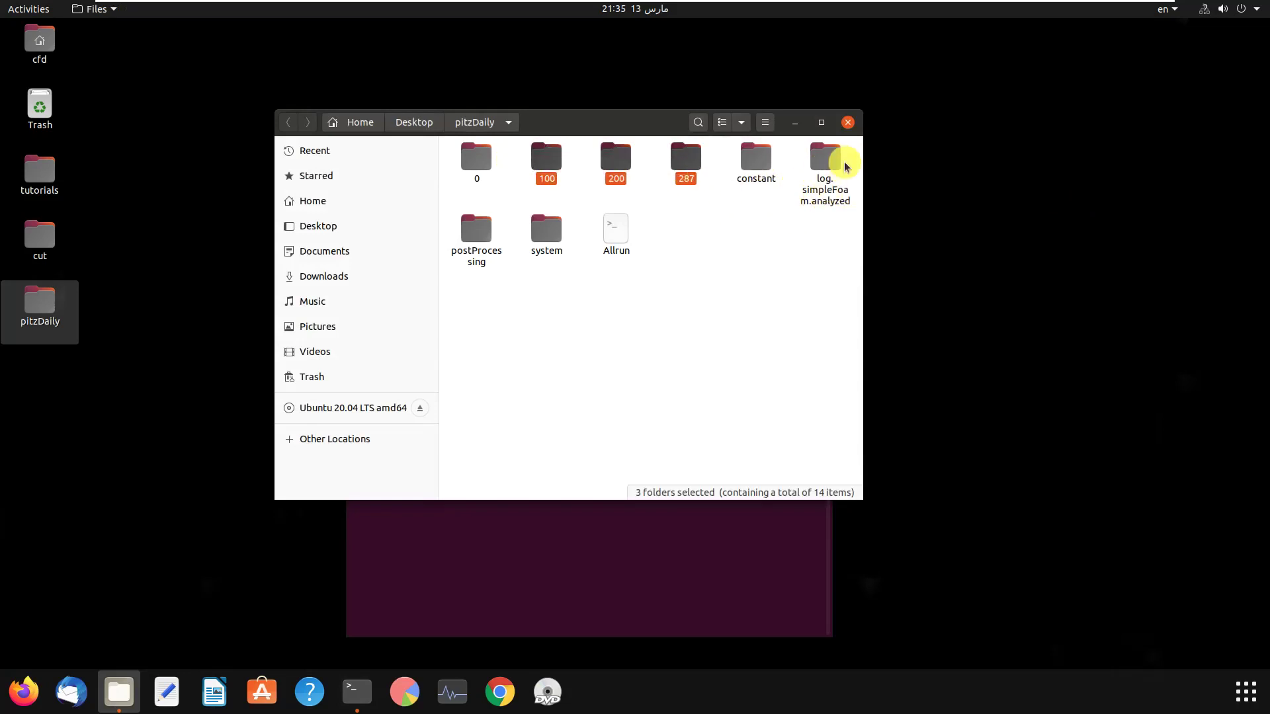
ctrl+click(824, 164)
ctrl+click(476, 238)
right_click(481, 238)
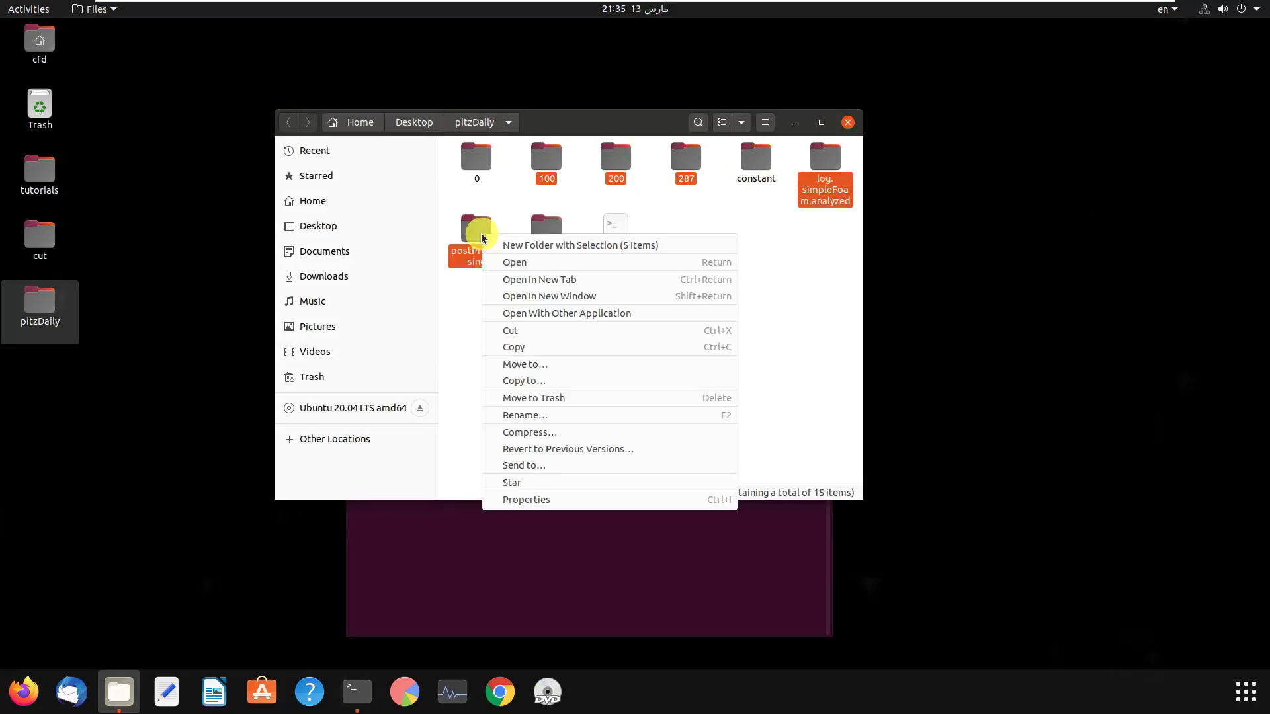
click(541, 402)
click(719, 161)
click(679, 586)
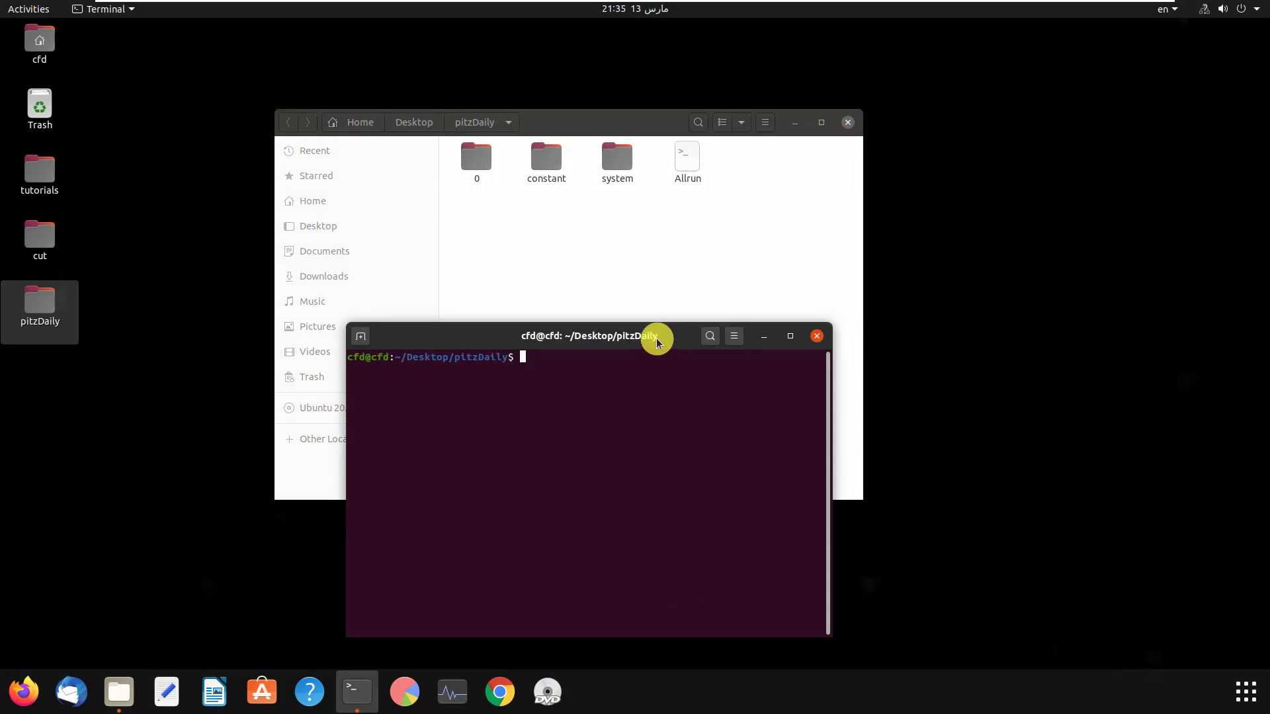
Rerun blockMesh on the cleaned case, again giving 12225 cells.
drag(660, 338, 666, 152)
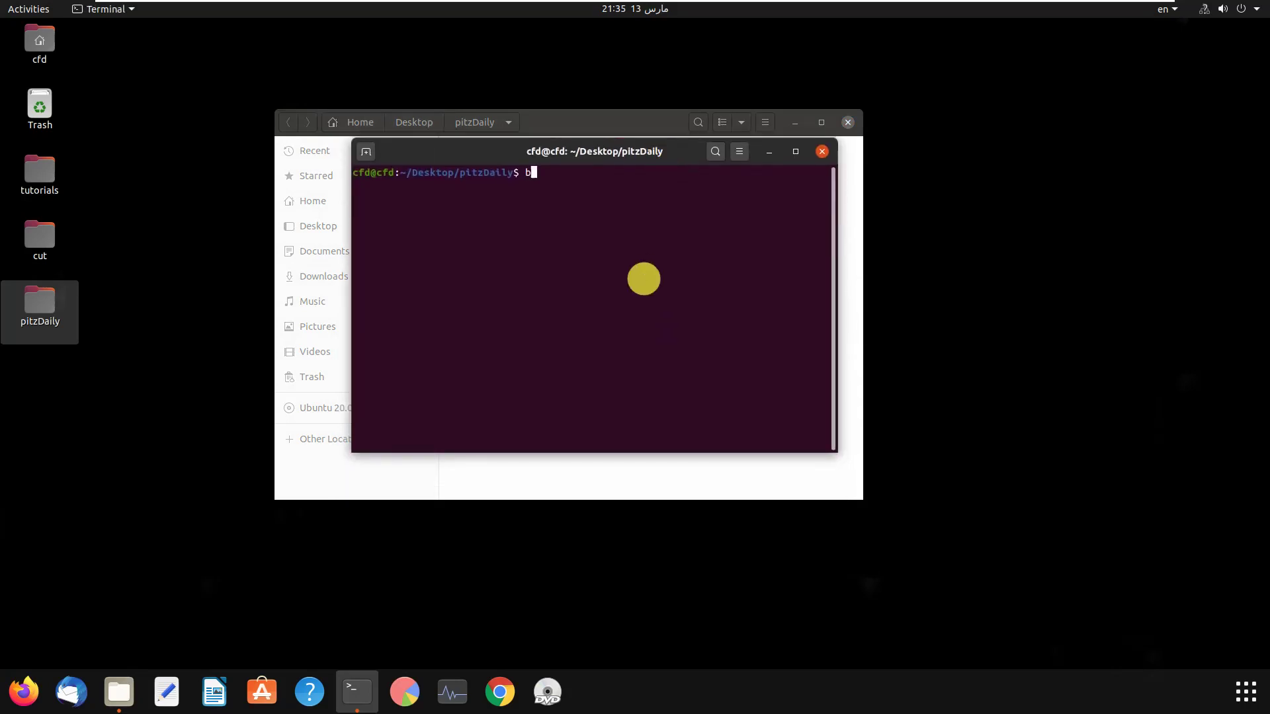
text(bloc)
text(k)
key(Tab)
key(Return)
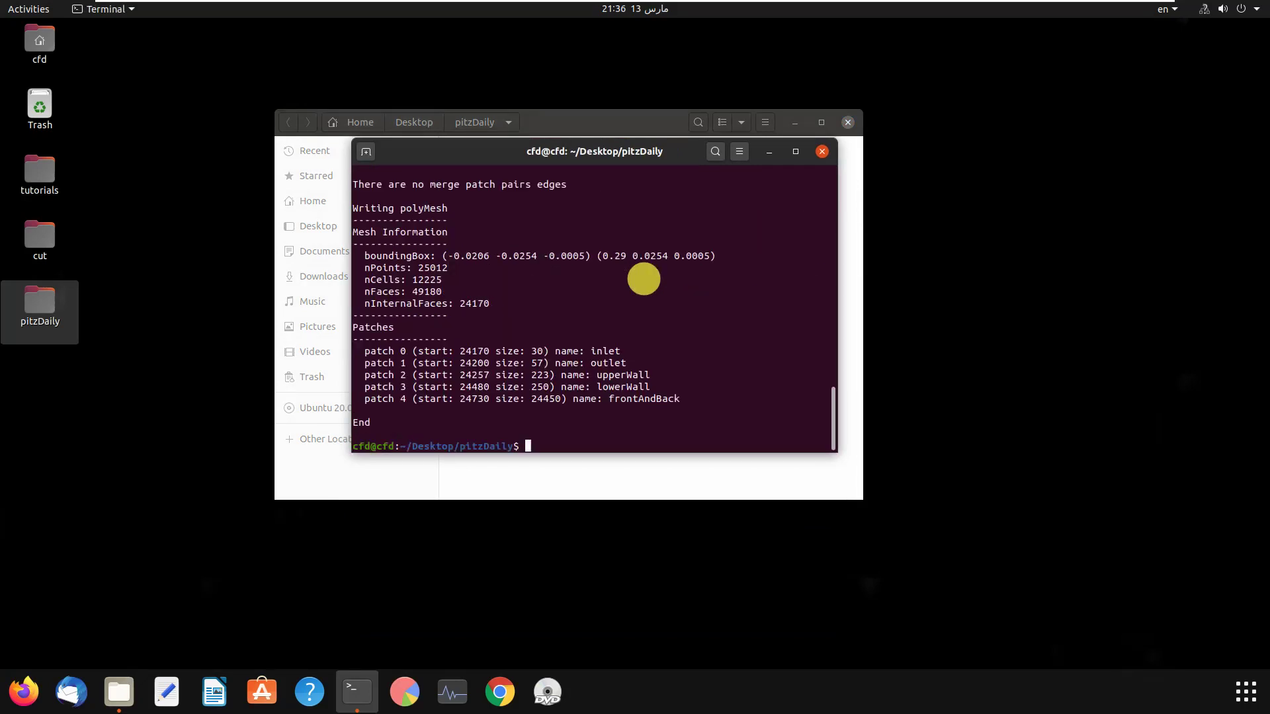
text(py)
text(F)
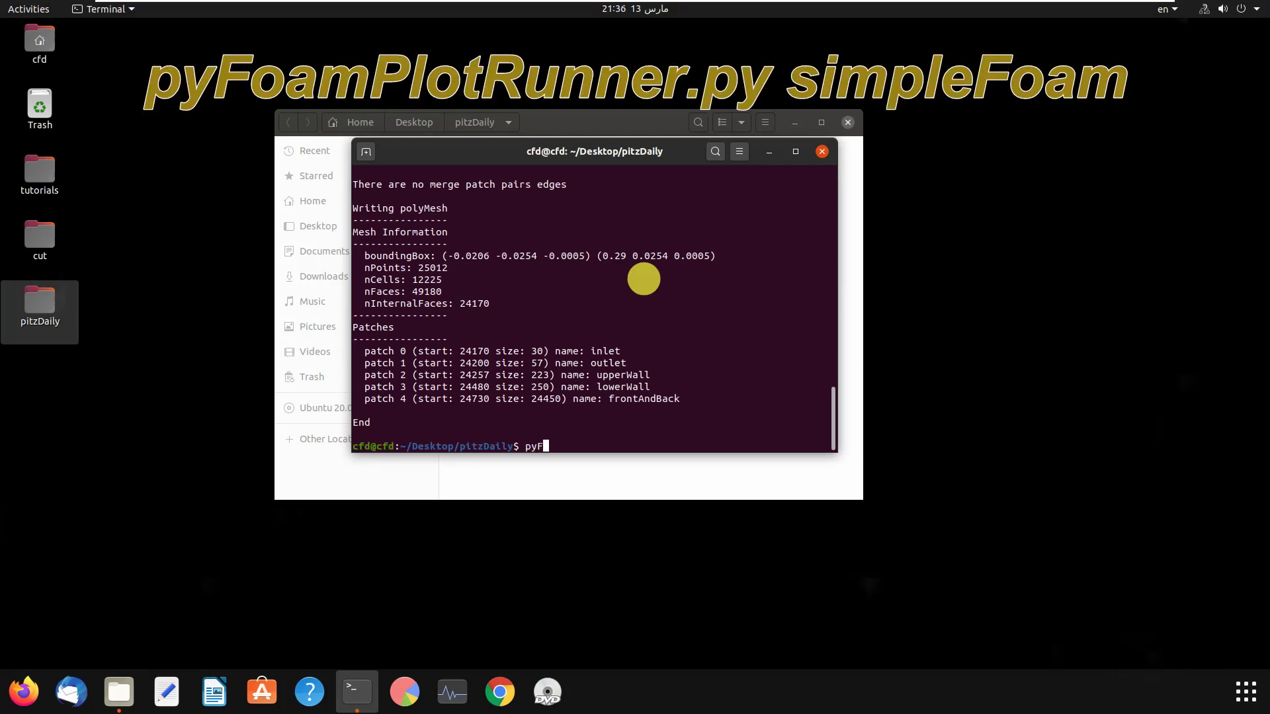
text(oam)
text(Ol)
Launch pyFoamPlotRunner.py simpleFoam to solve with live residual and epsilon plots.
key(BackSpace)
key(BackSpace)
text(P)
text(lot)
text(R)
key(Tab)
text(simpl)
text(e)
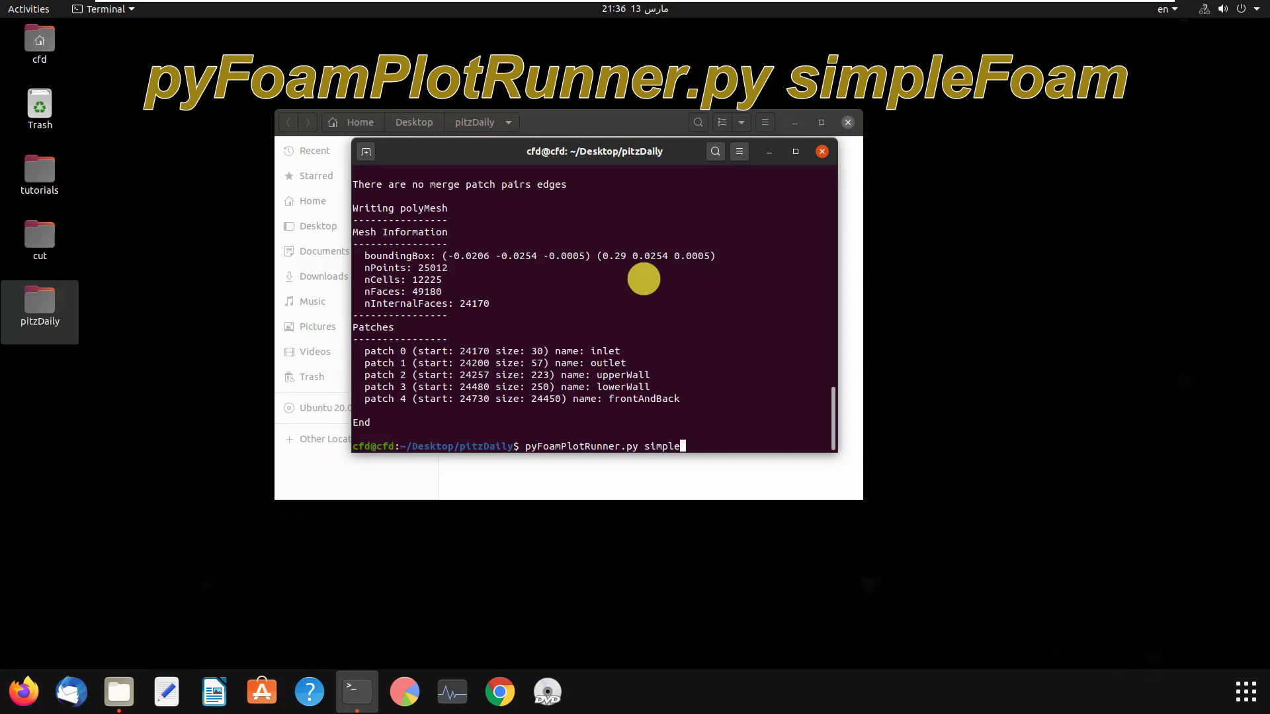
text(Fiam)
key(BackSpace)
key(BackSpace)
key(BackSpace)
text(oam)
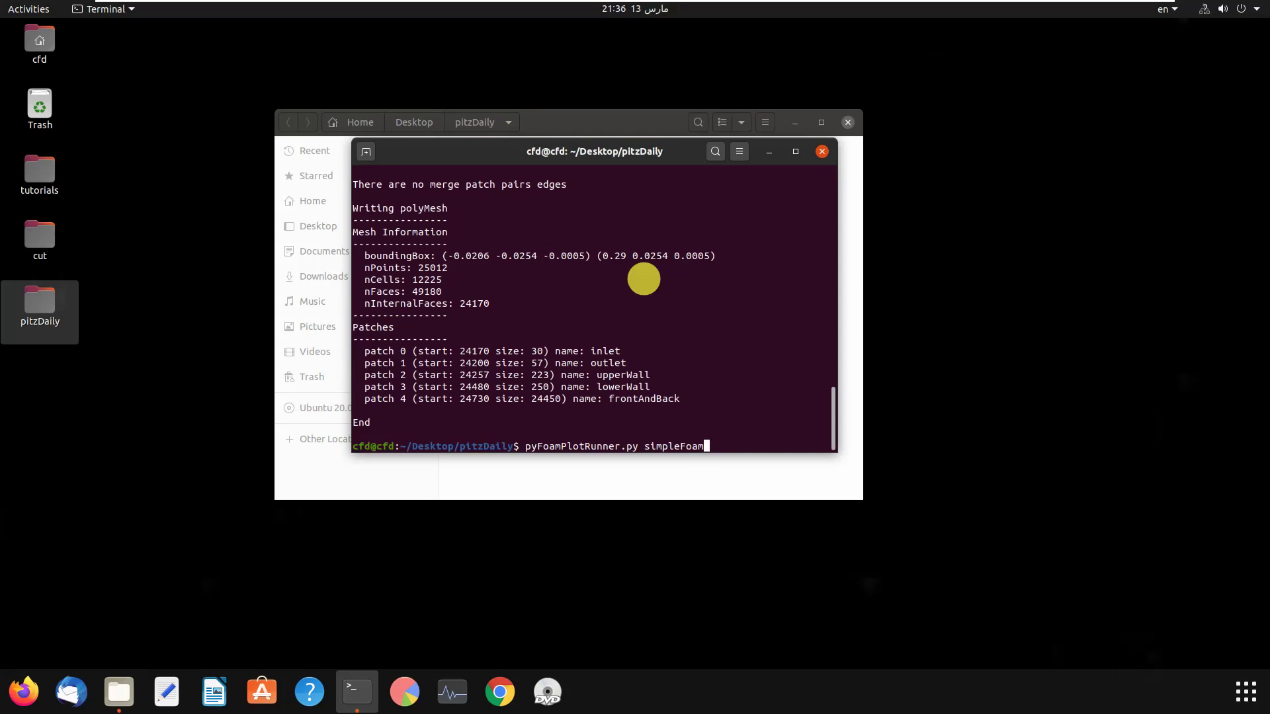
key(Return)
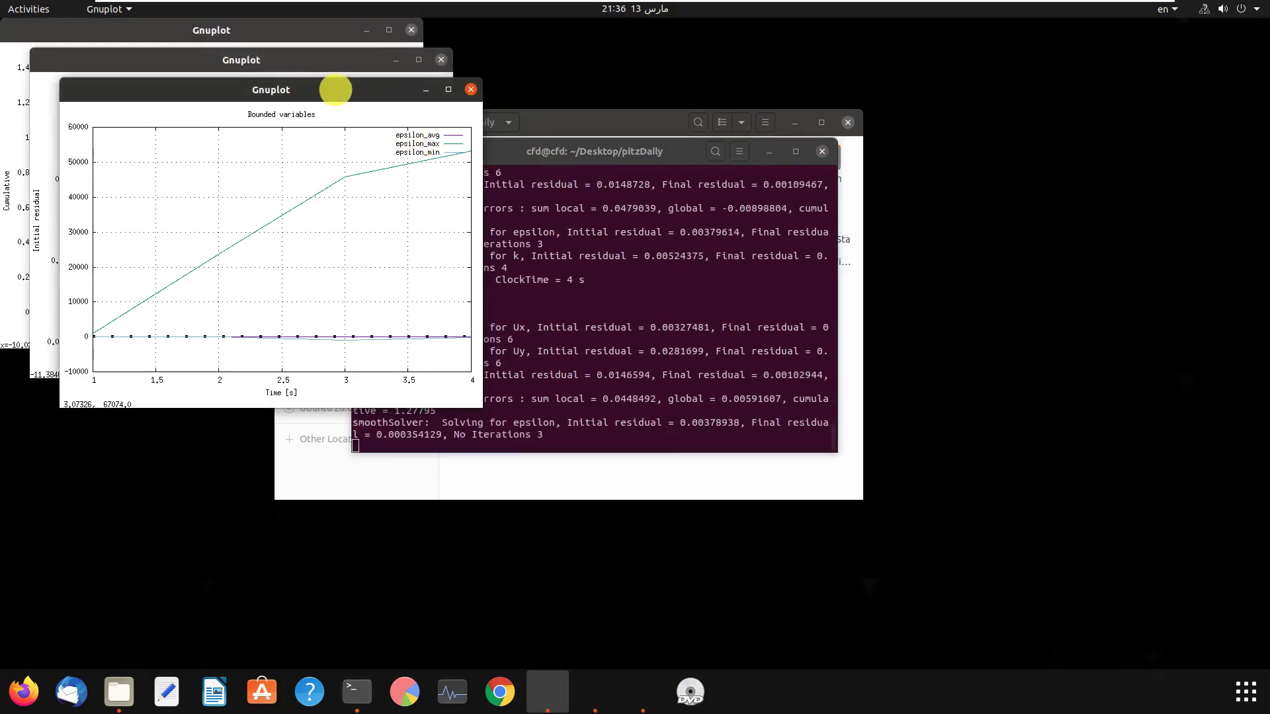
Spread the residuals, continuity and bounded-variable plots apart and watch convergence.
drag(346, 95, 379, 266)
mouse_move(303, 58)
mouse_down()
mouse_move(653, 121)
mouse_move(863, 98)
mouse_up()
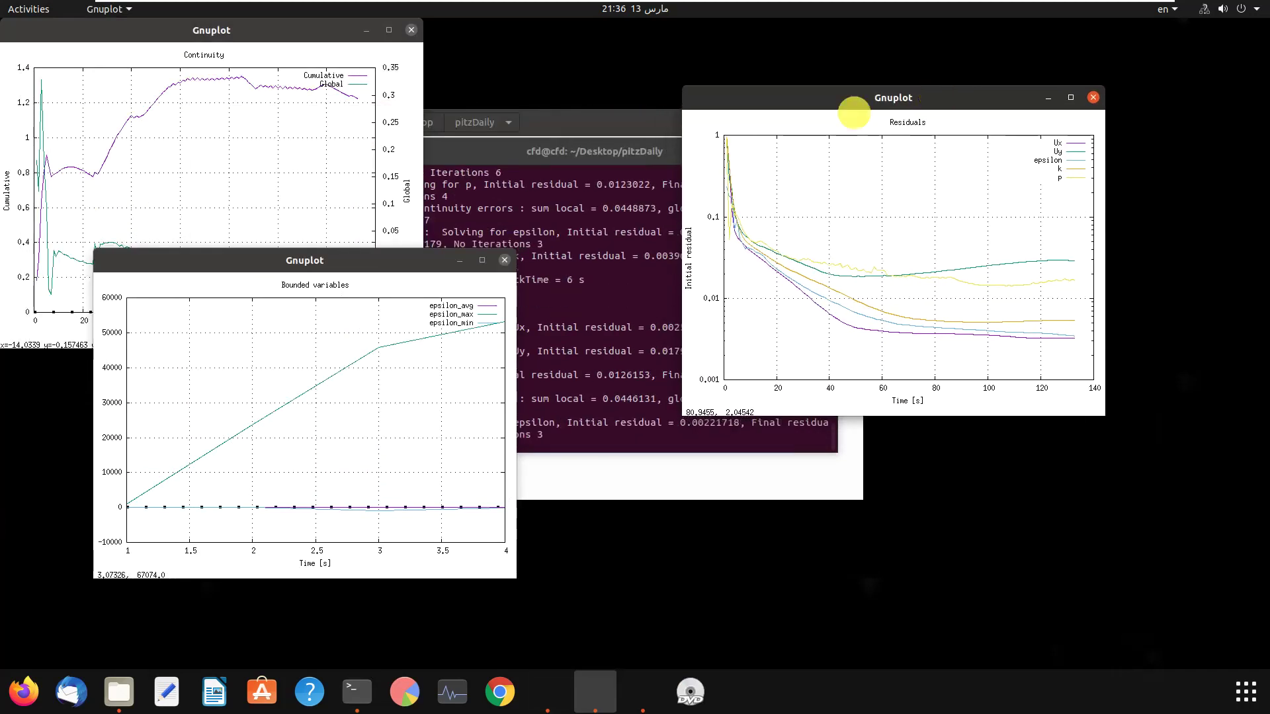
drag(253, 30, 328, 66)
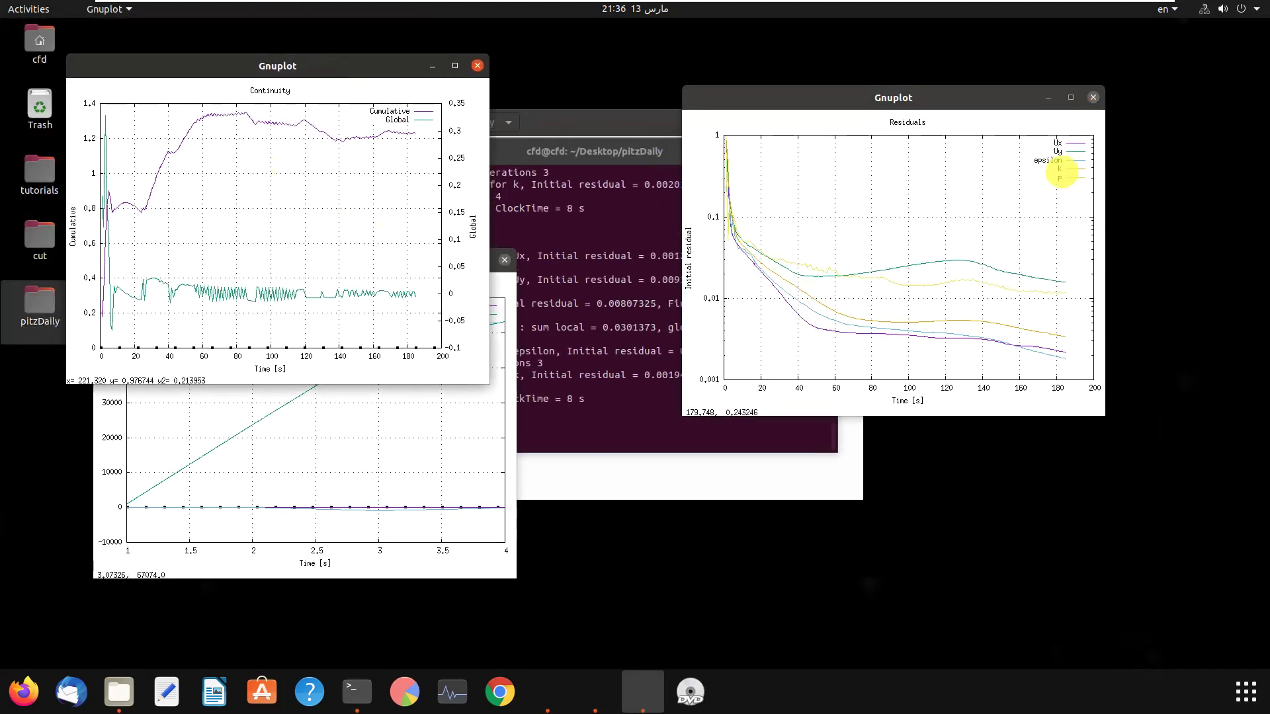
click(159, 454)
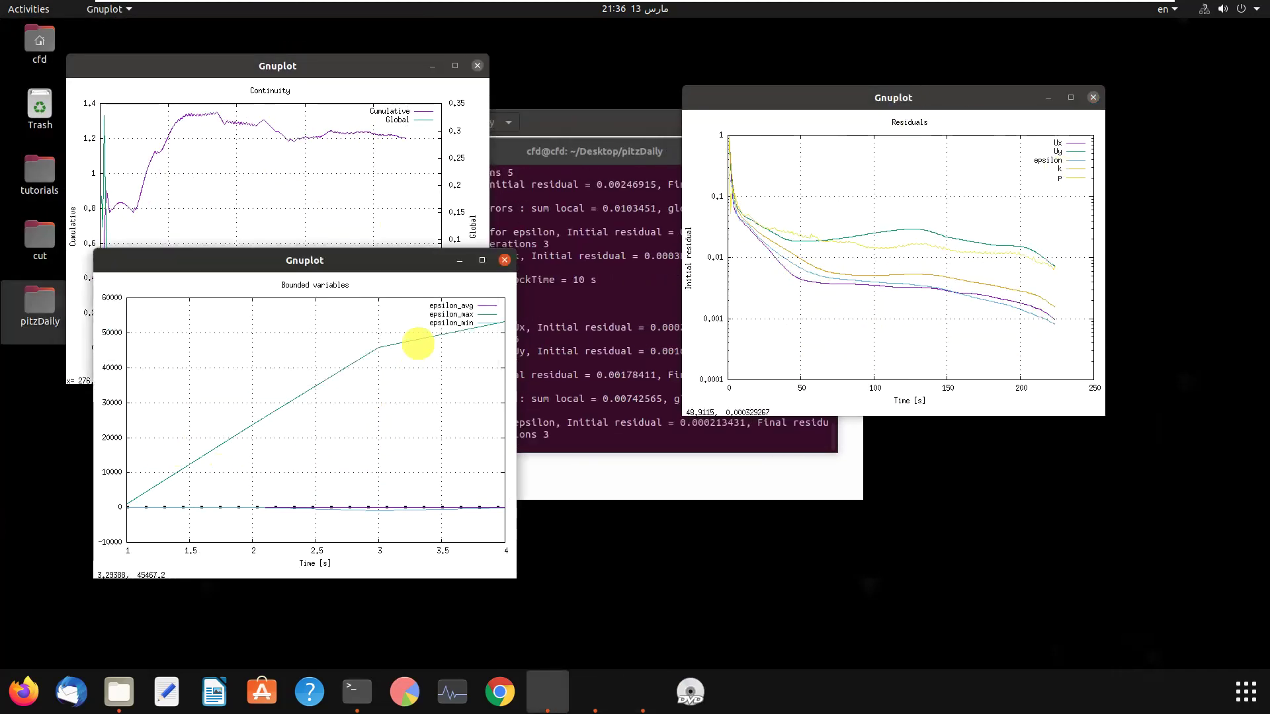
Close the bounded variables, continuity and residuals plots and the terminal.
click(504, 266)
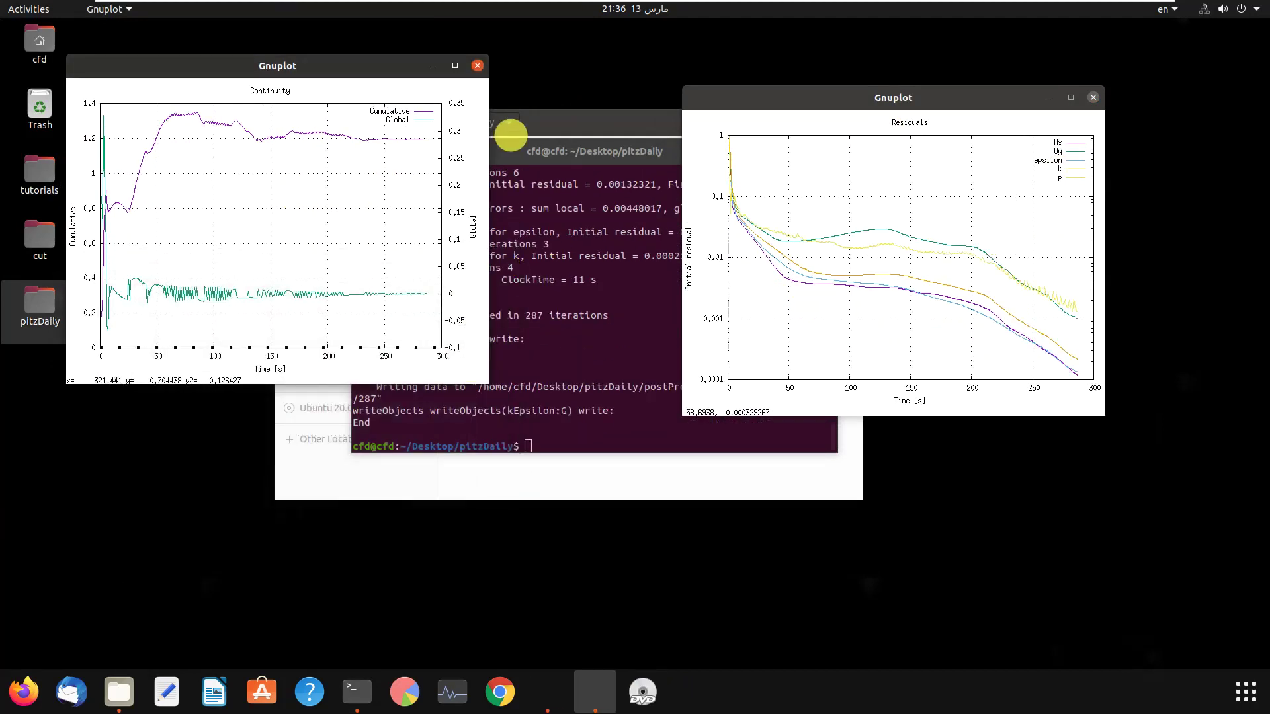
click(477, 67)
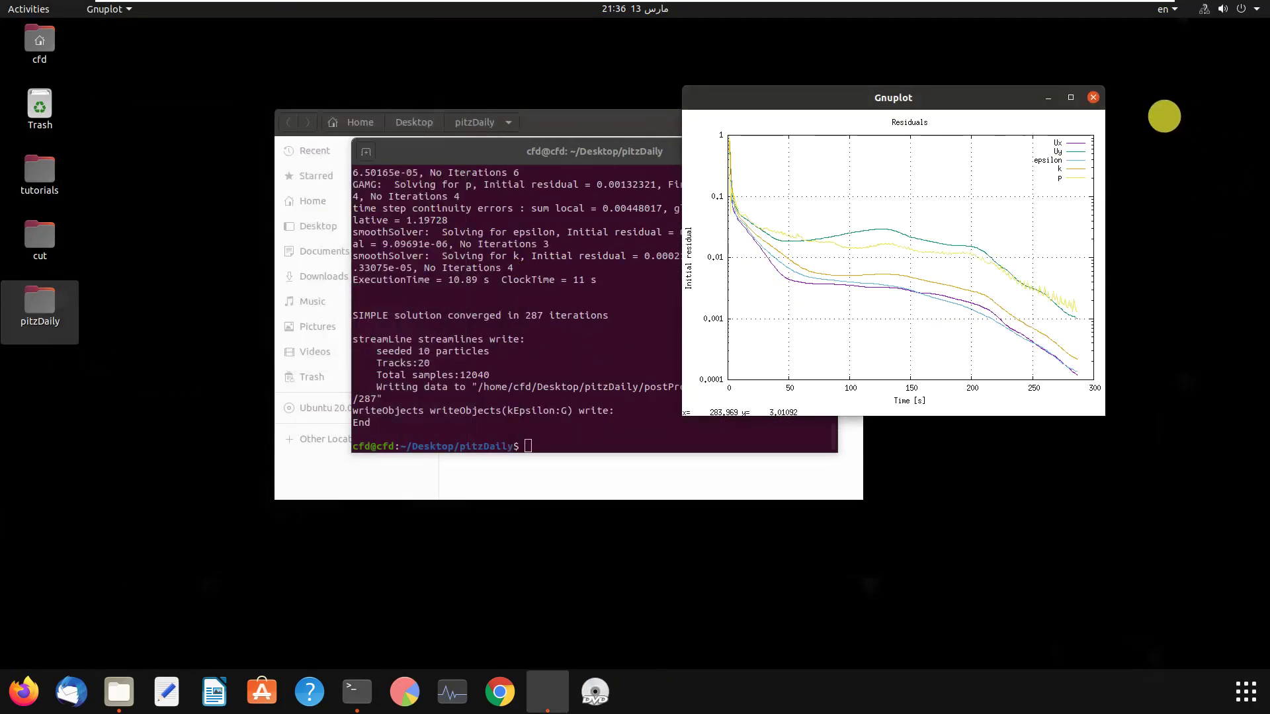
click(1093, 97)
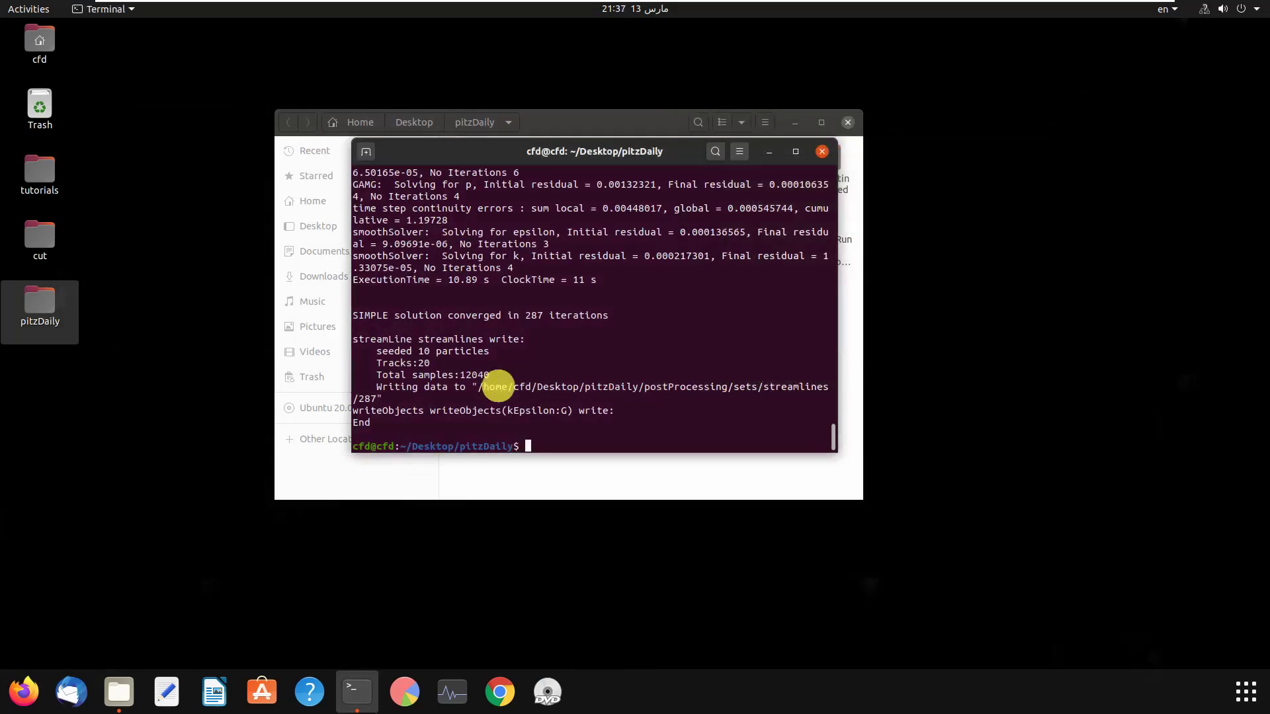
click(821, 151)
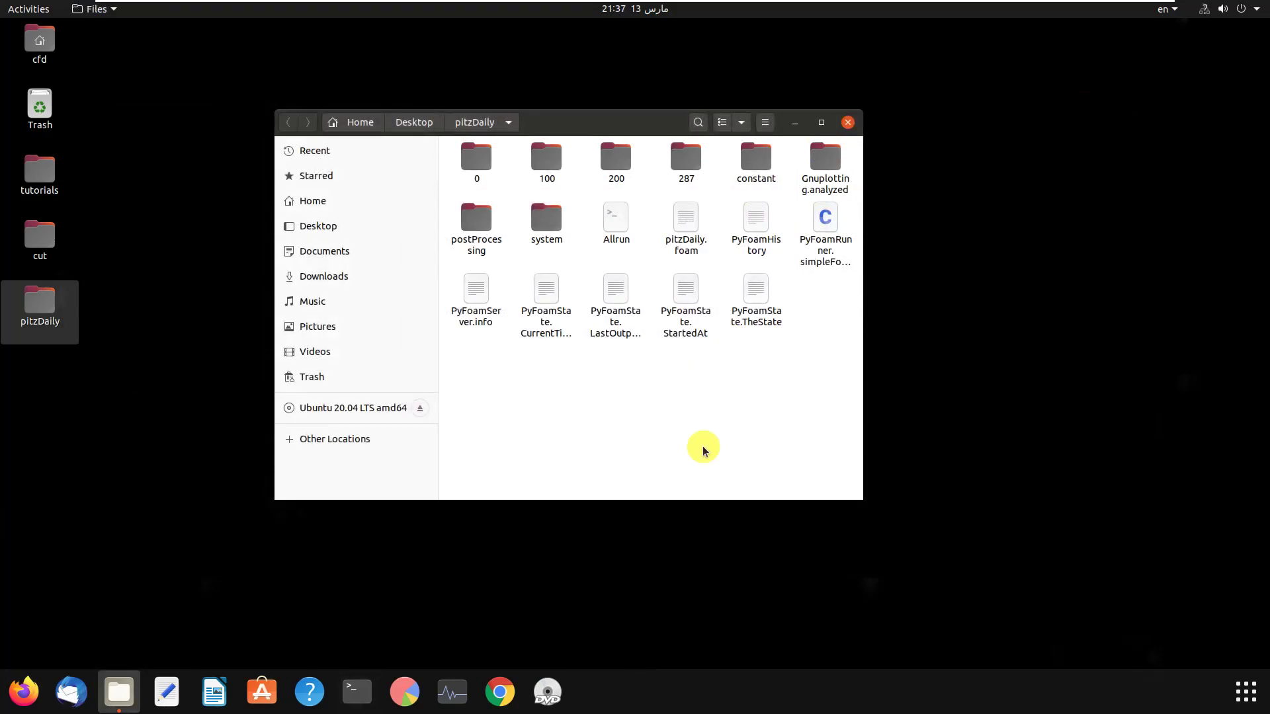